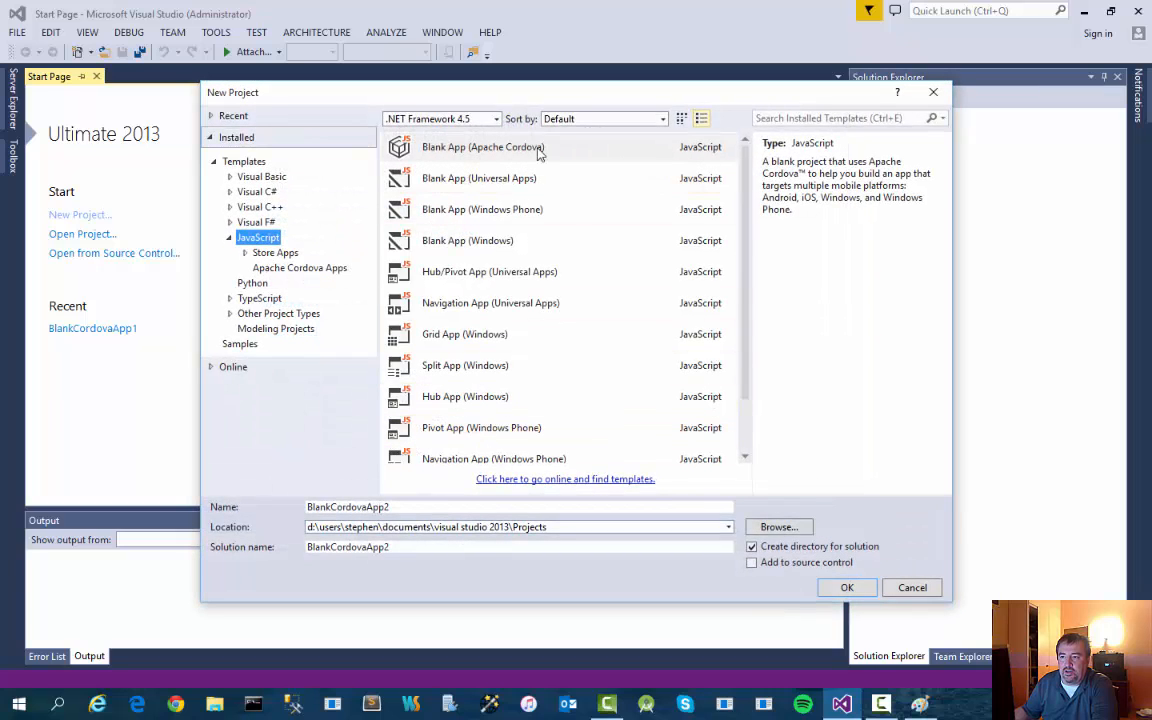
Create the BlankCordovaApp2 project from the Blank App (Apache Cordova) template and open the Cordova Environment Variable Overrides options
click(846, 588)
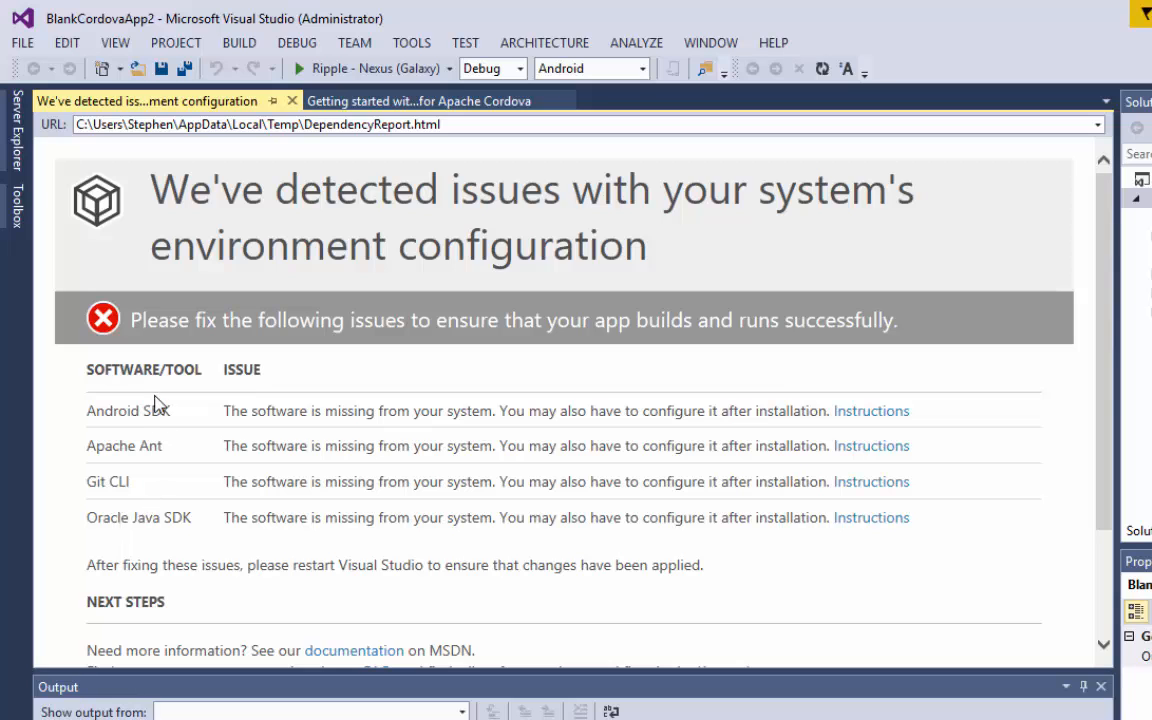
click(408, 42)
click(475, 531)
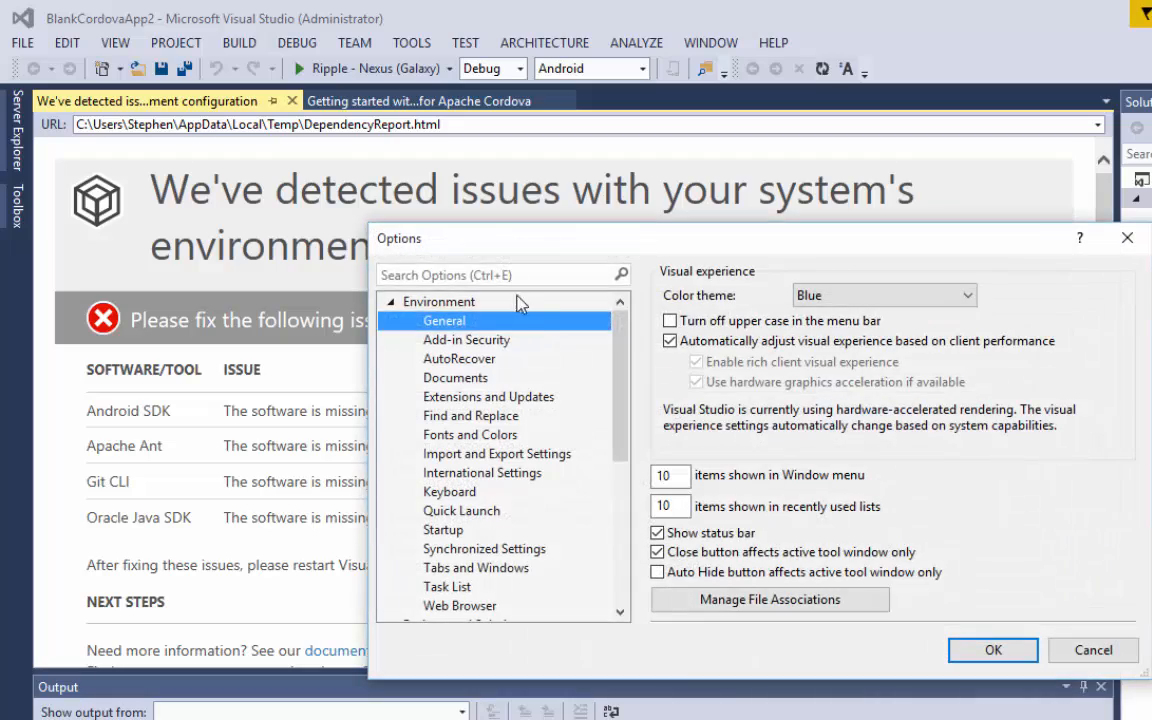
click(514, 275)
text(cordova)
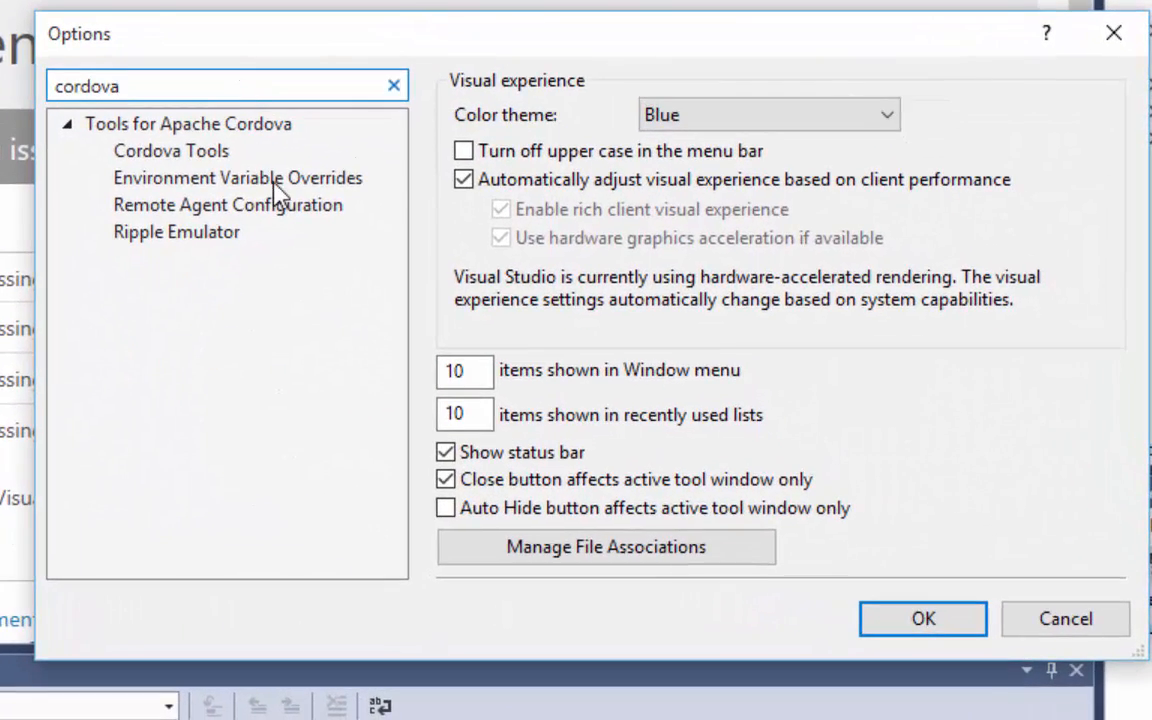
click(276, 180)
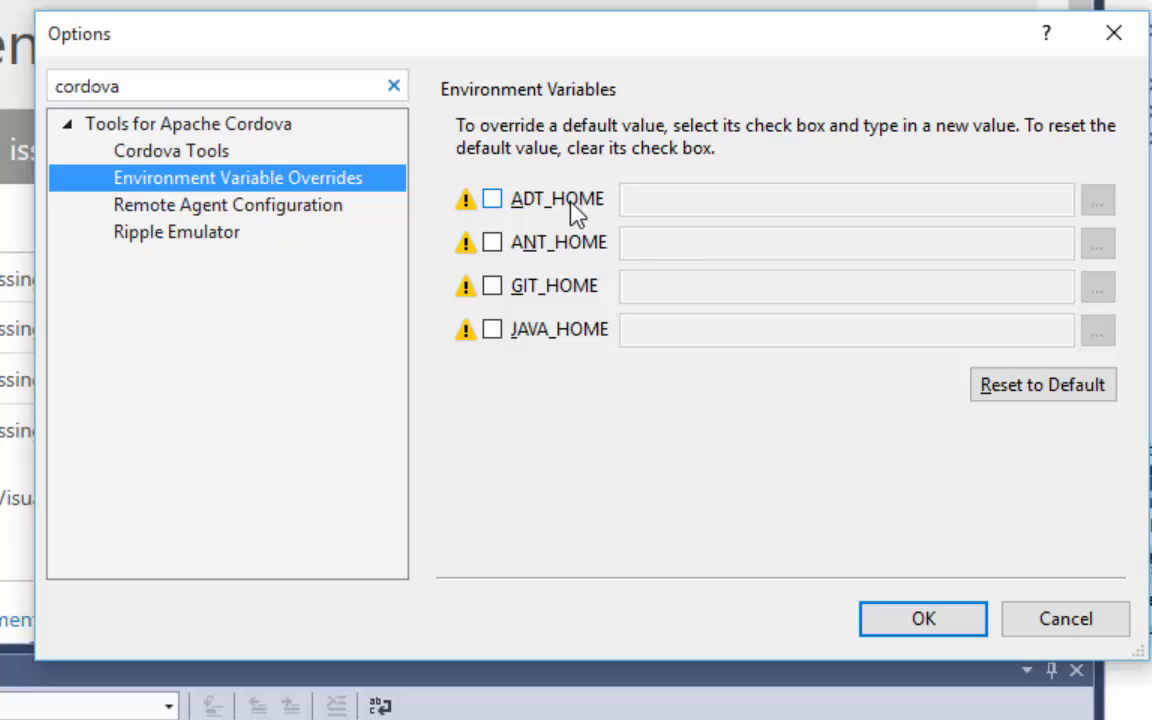
Enable the ADT_HOME override and query the android_home variable in the Command Prompt with set android_home
click(492, 200)
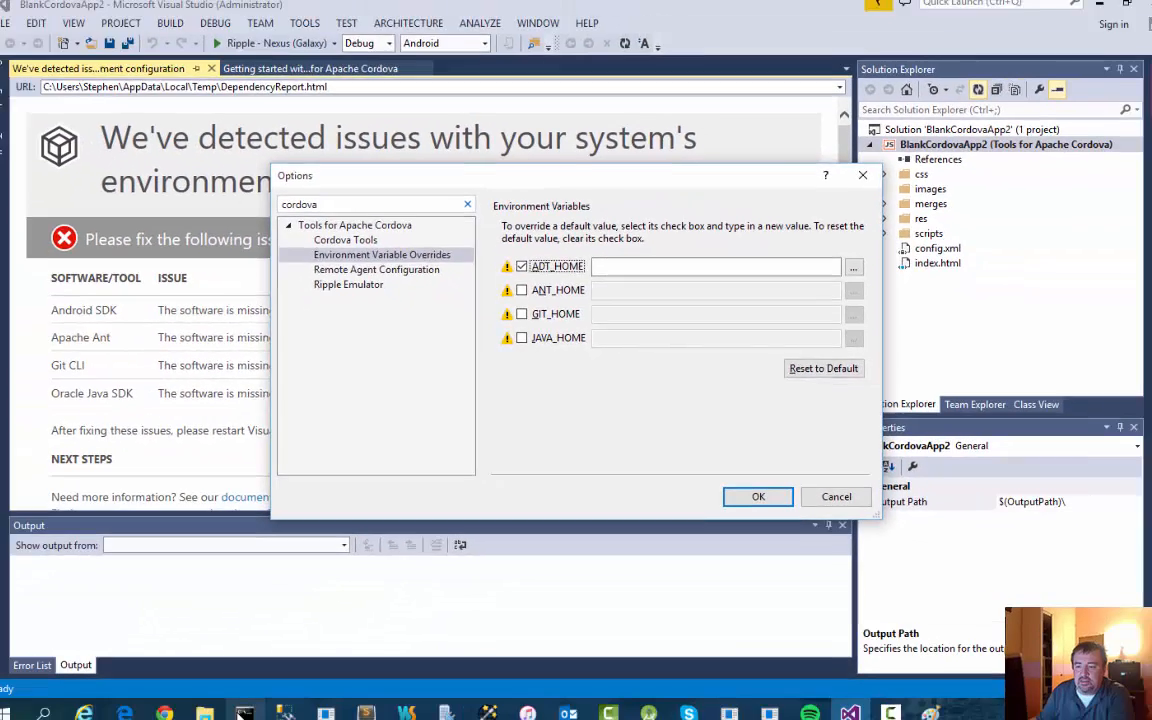
click(254, 704)
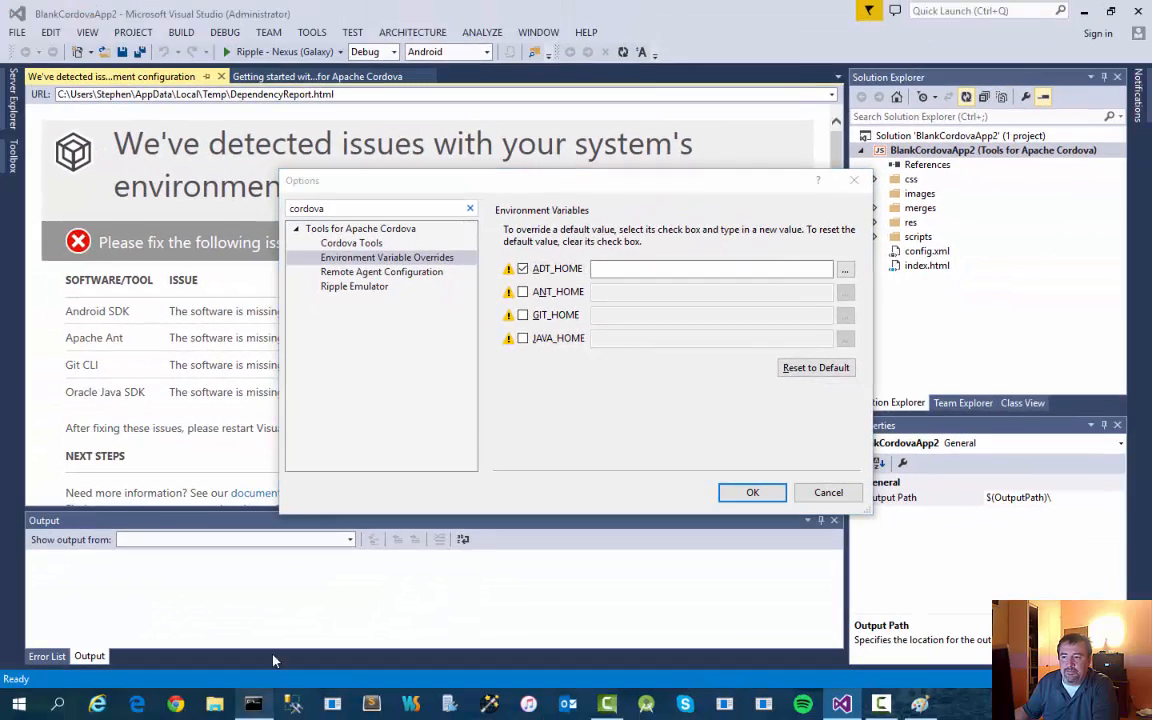
drag(366, 46, 494, 267)
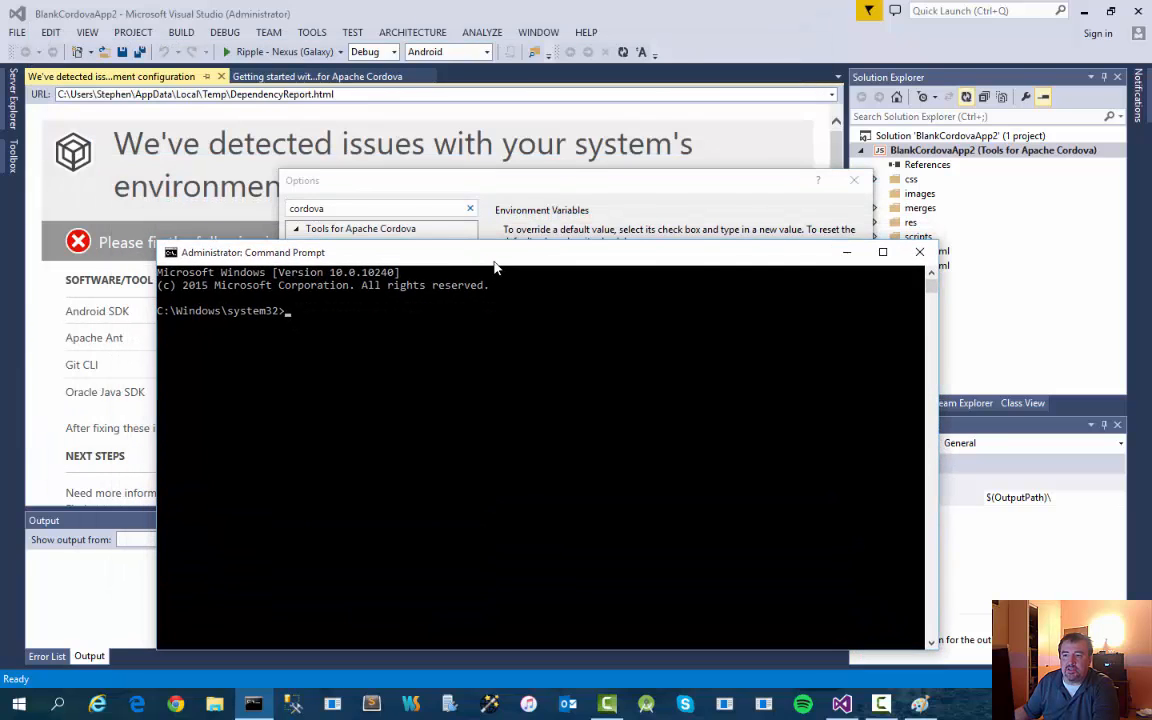
text(set an)
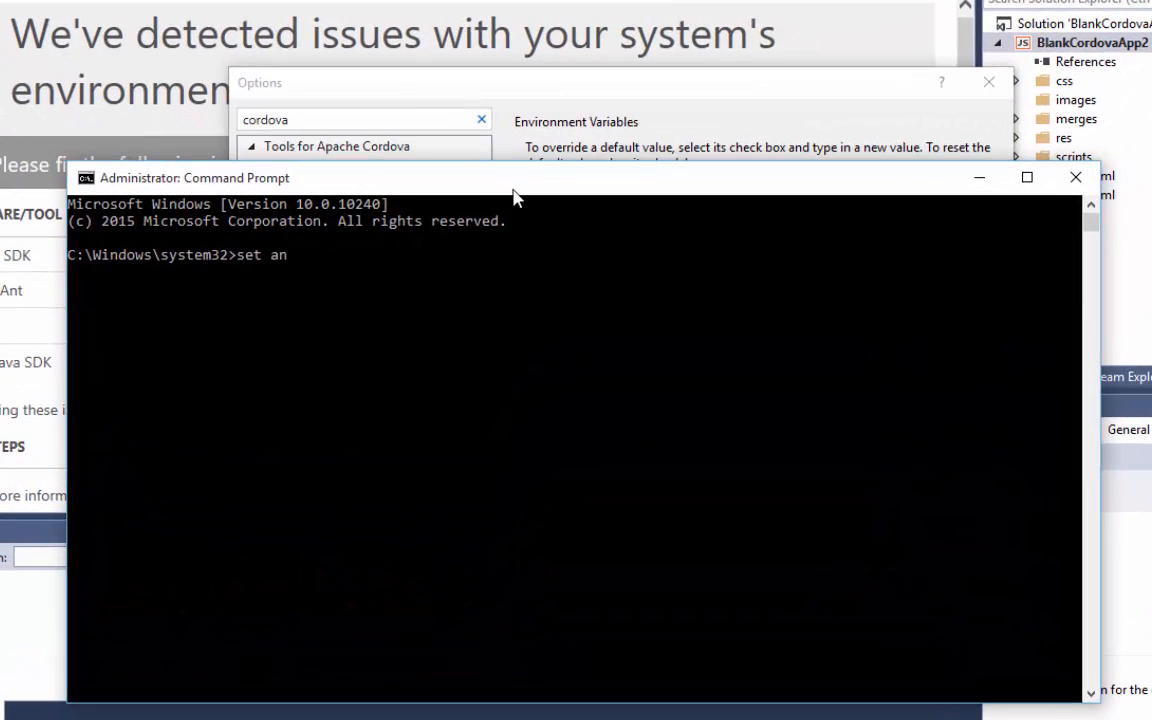
text(droid_home)
key(Return)
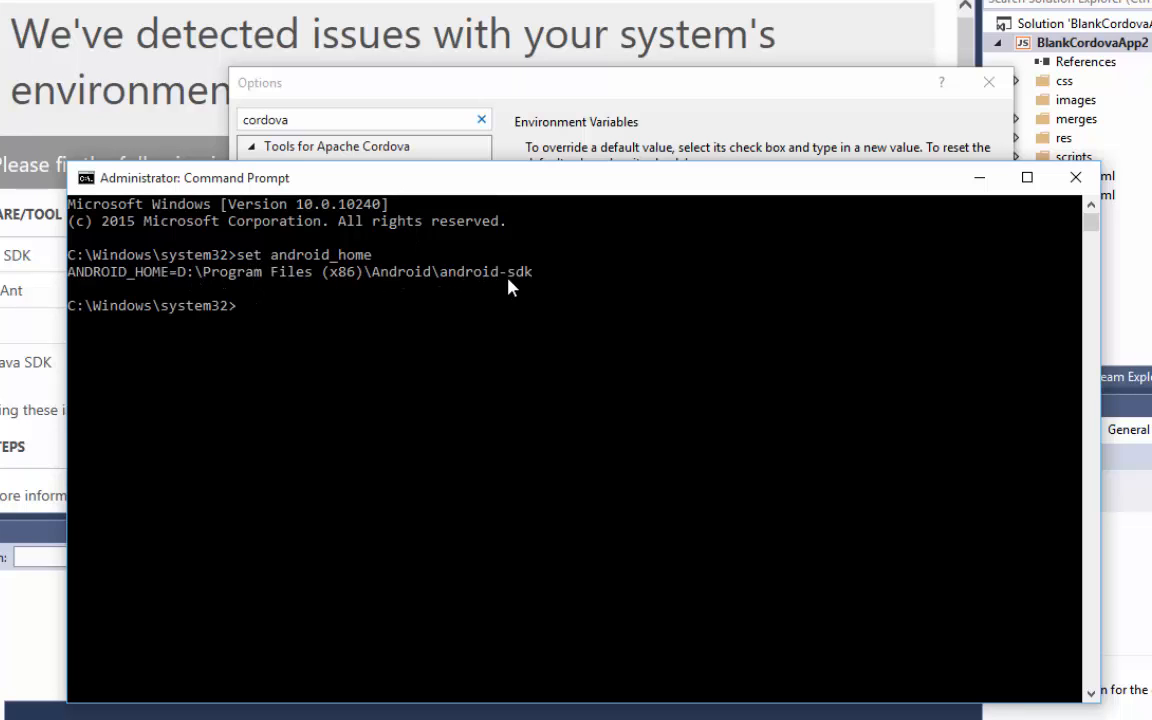
Copy the Android SDK path from the Command Prompt and set ADT_HOME to D:\Program Files (x86)\Android\android-sdk
drag(177, 272, 535, 276)
key(Return)
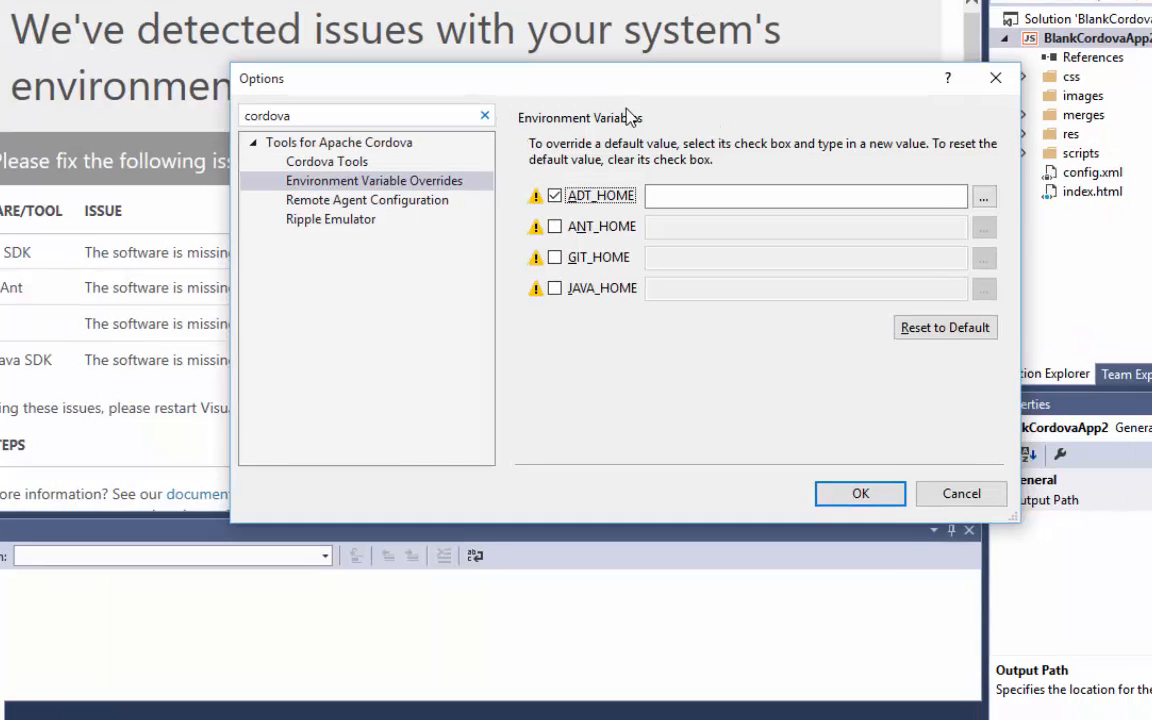
click(680, 196)
text(D:\Program Files (x86)\Android\android-sdk)
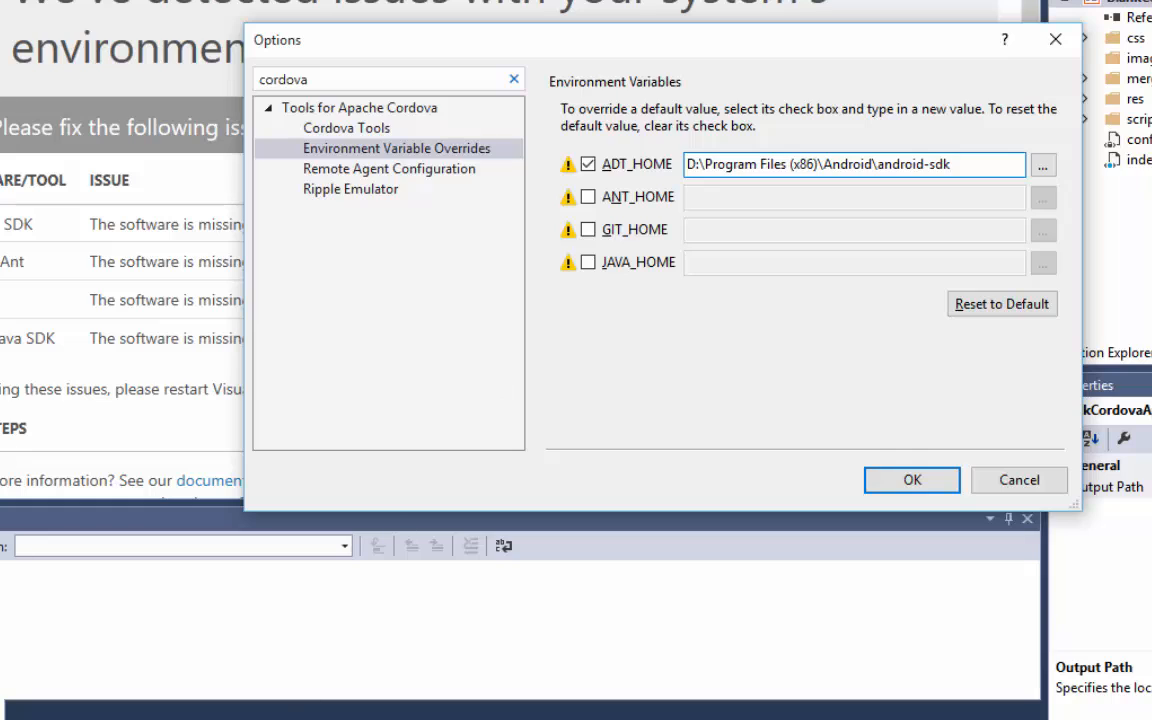
Switch to the Command Prompt, change to the root of drive D: and clear the screen
key(alt+Tab)
click(371, 433)
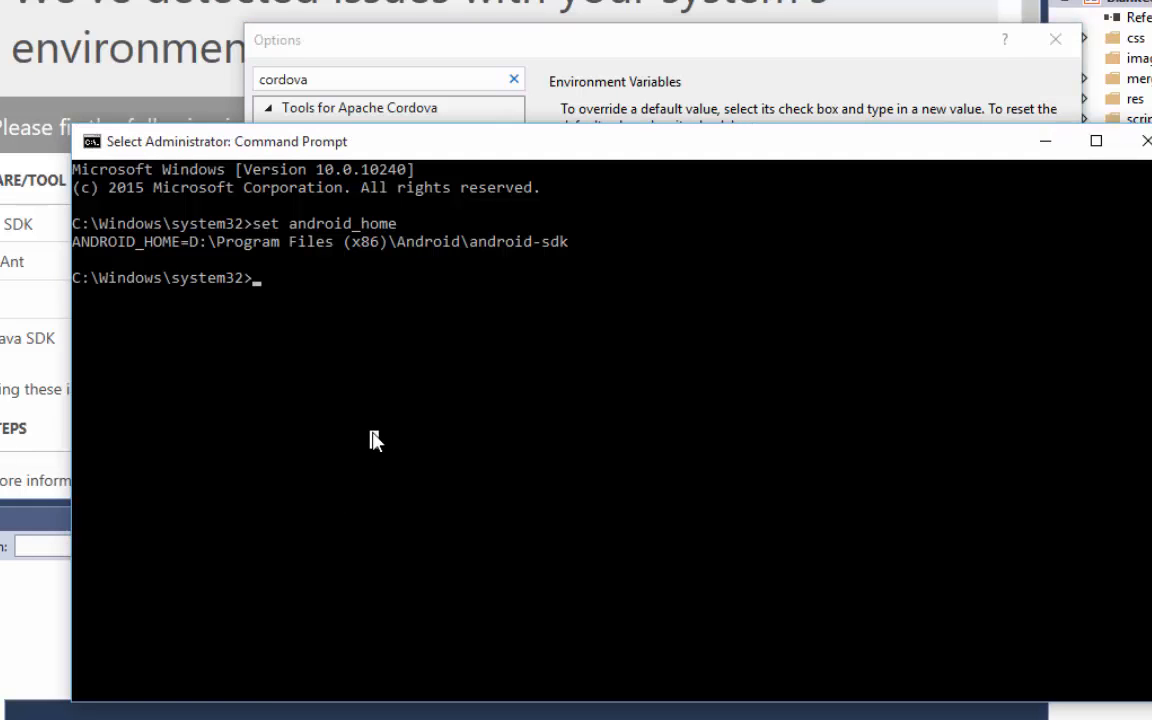
key(Escape)
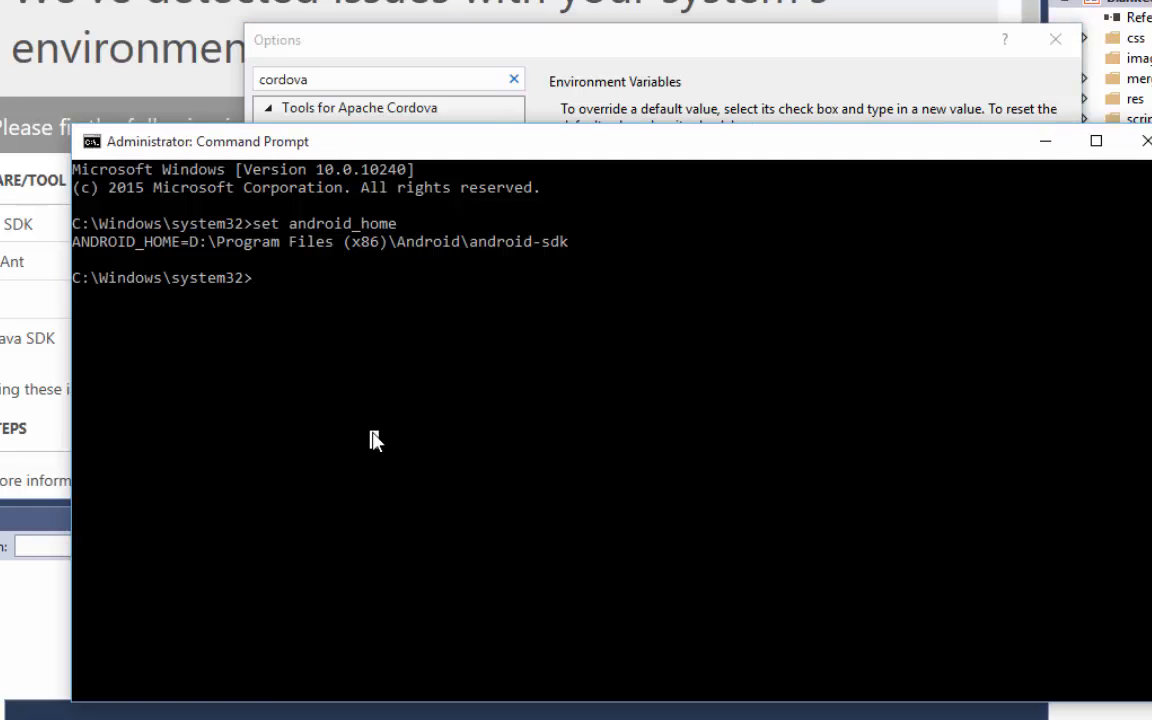
text(cd\)
key(Return)
text(d:)
key(Return)
text(cls)
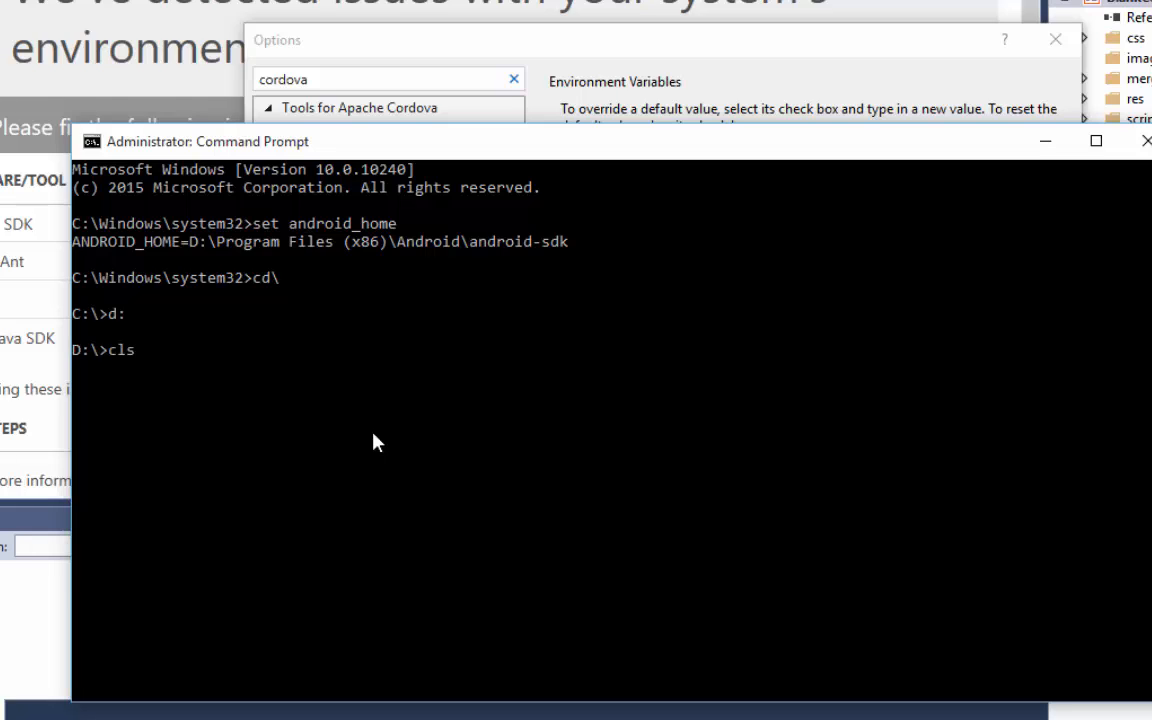
key(Return)
Search drive D: for "SDK Manager.exe" with dir and /s/a/b, and highlight the android-sdk folder path in the output
text(dir ")
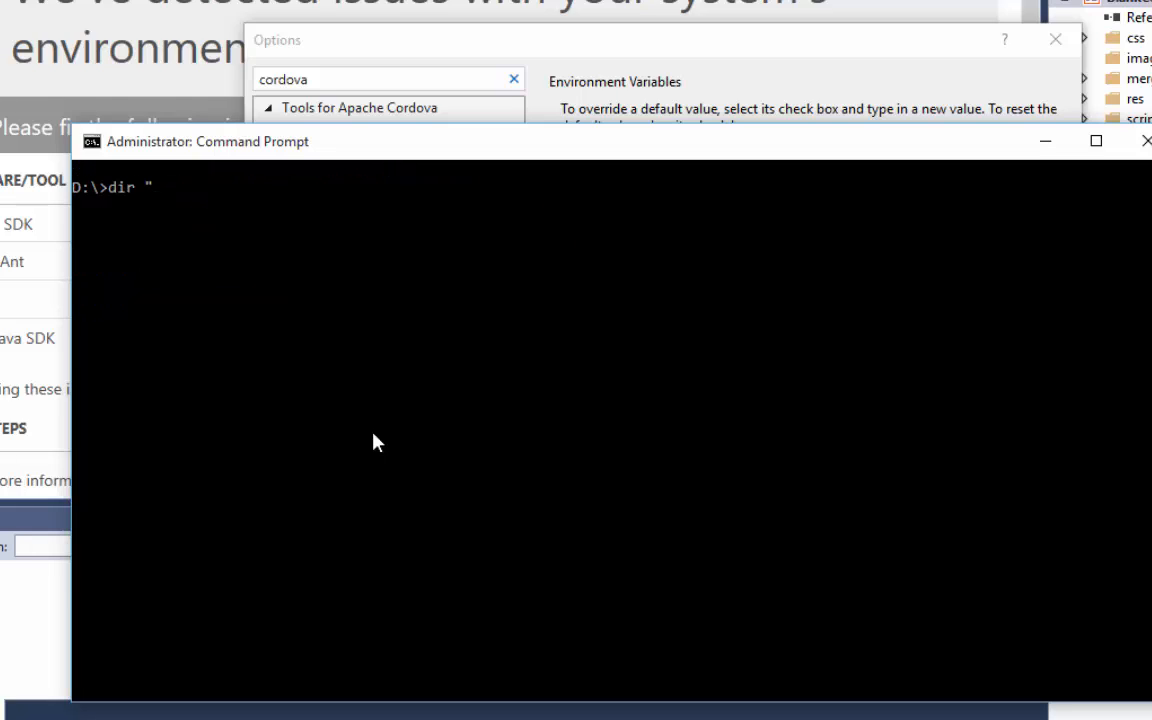
text(SDK Manageer.exe)
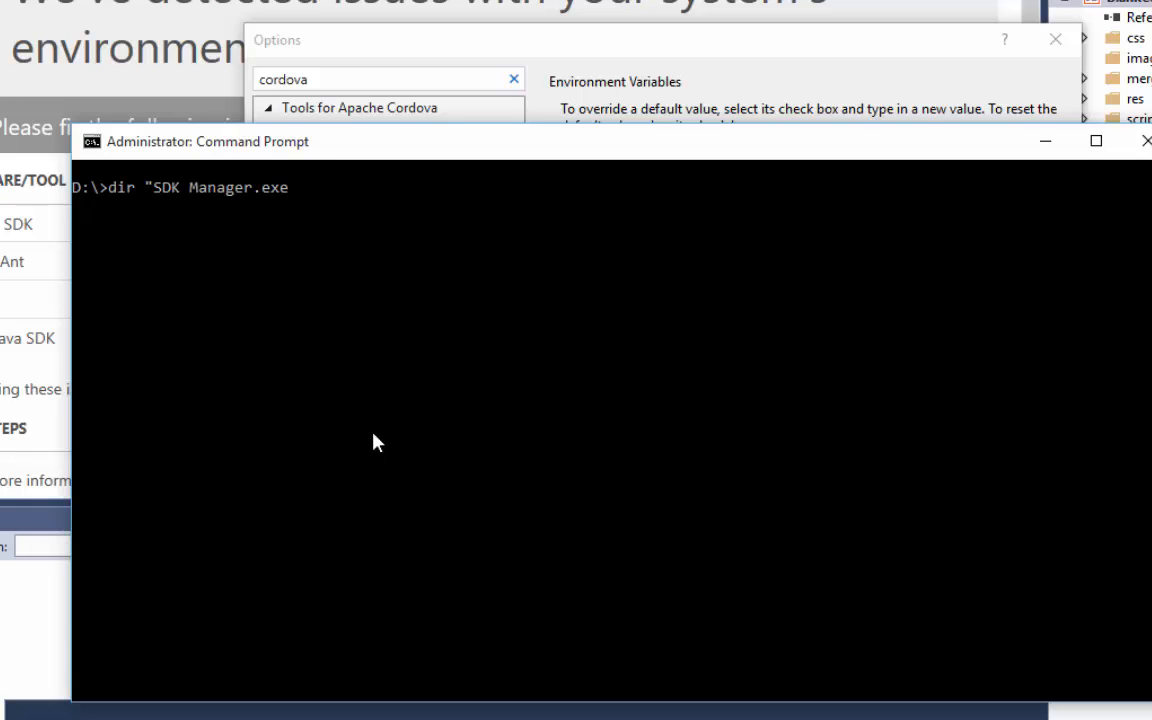
text(" /s/a/b)
key(Return)
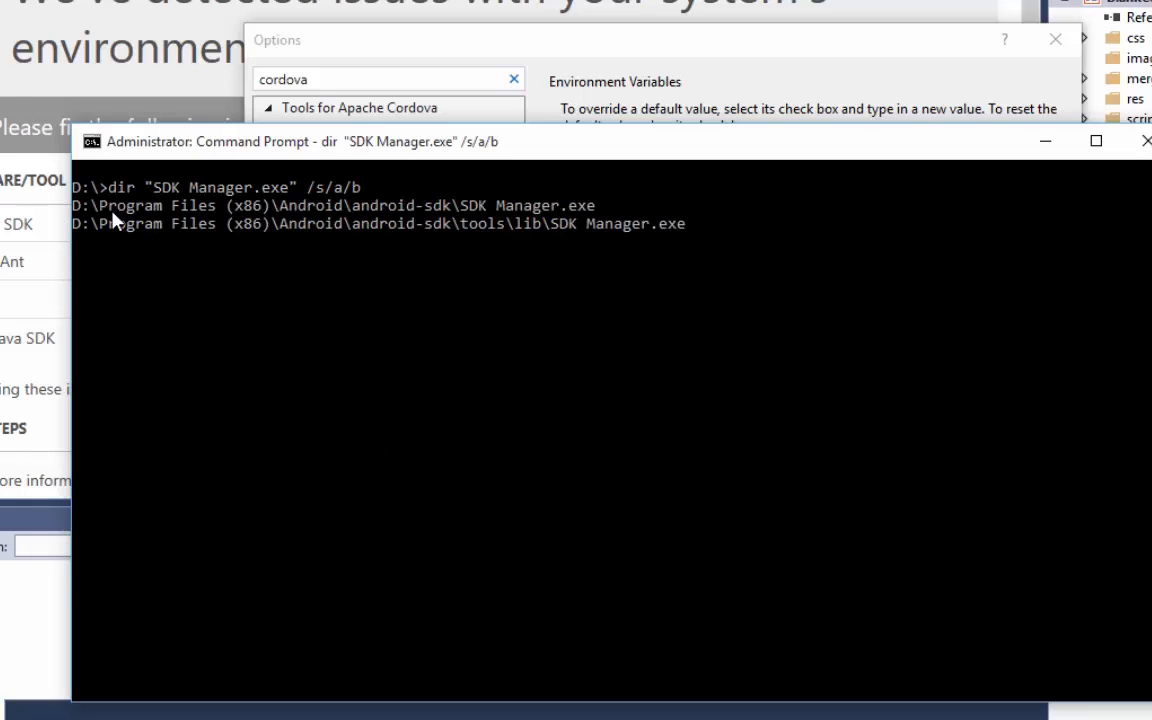
drag(78, 206, 266, 212)
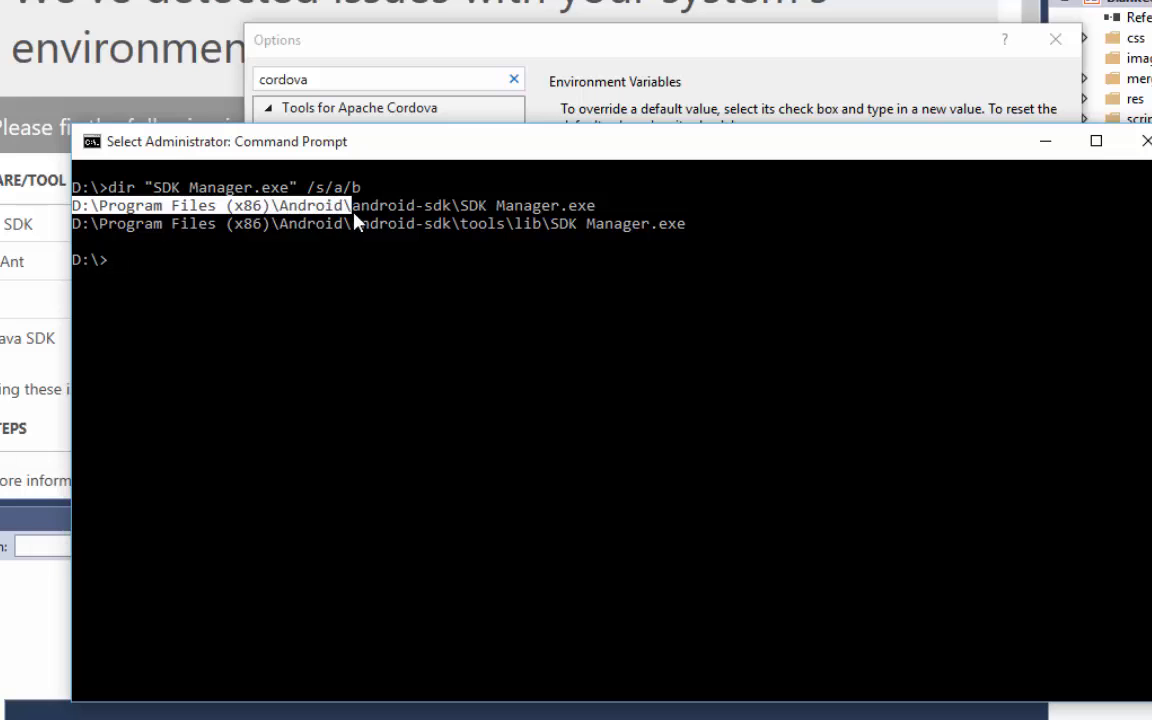
drag(355, 220, 464, 220)
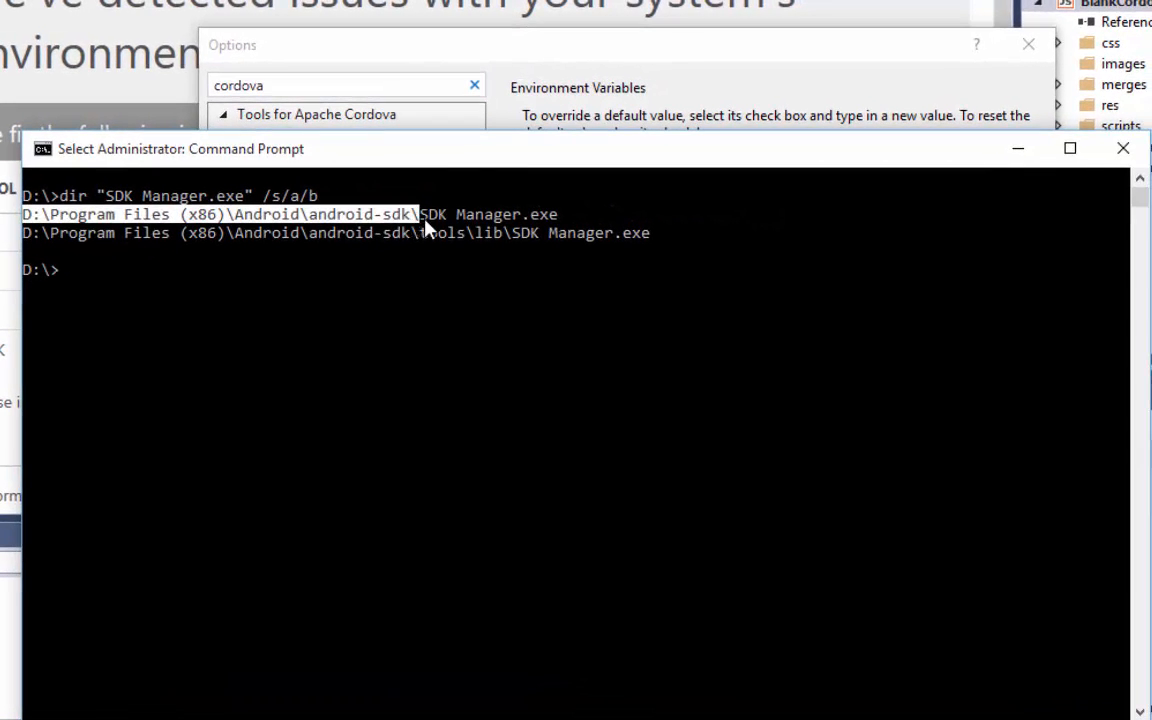
Enable the ANT_HOME override in the Cordova options and change to the apache-ant-1.9.6 folder in the Command Prompt
click(1123, 148)
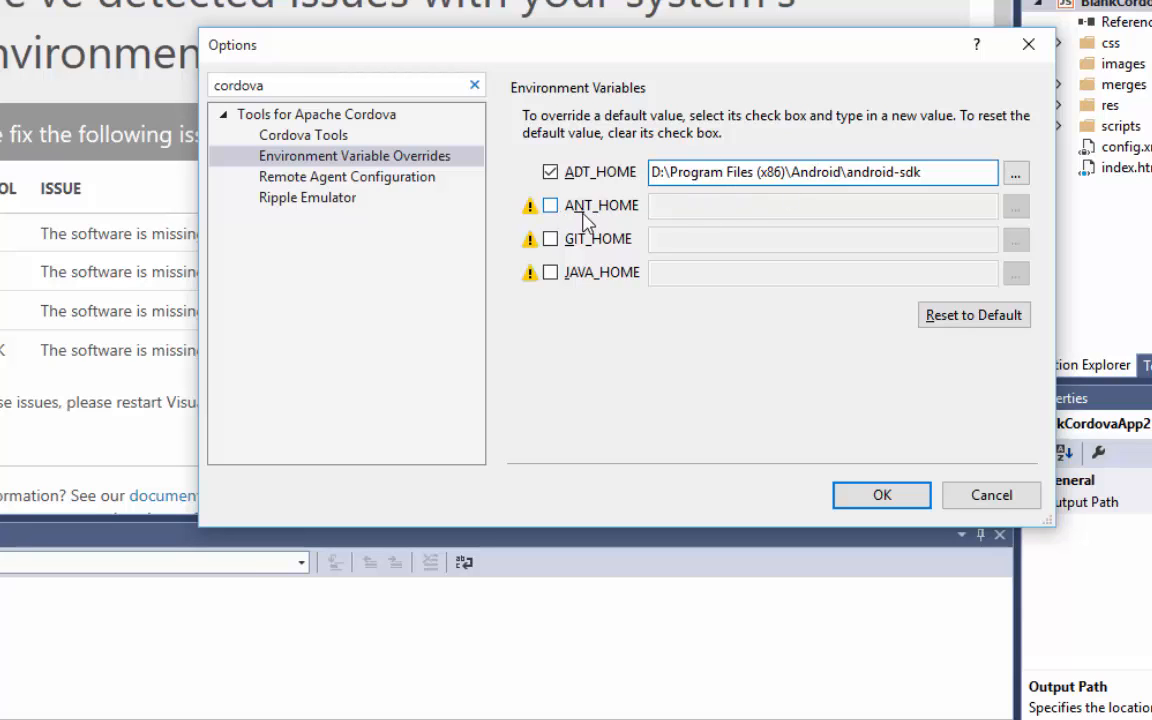
click(551, 208)
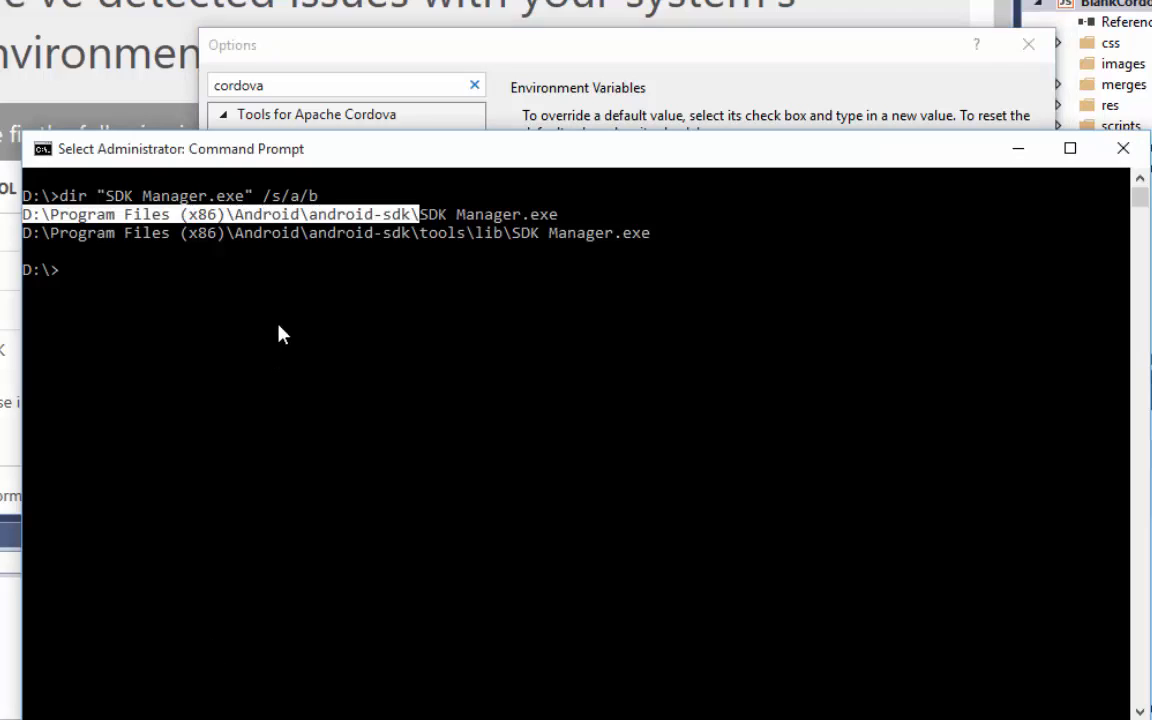
click(278, 330)
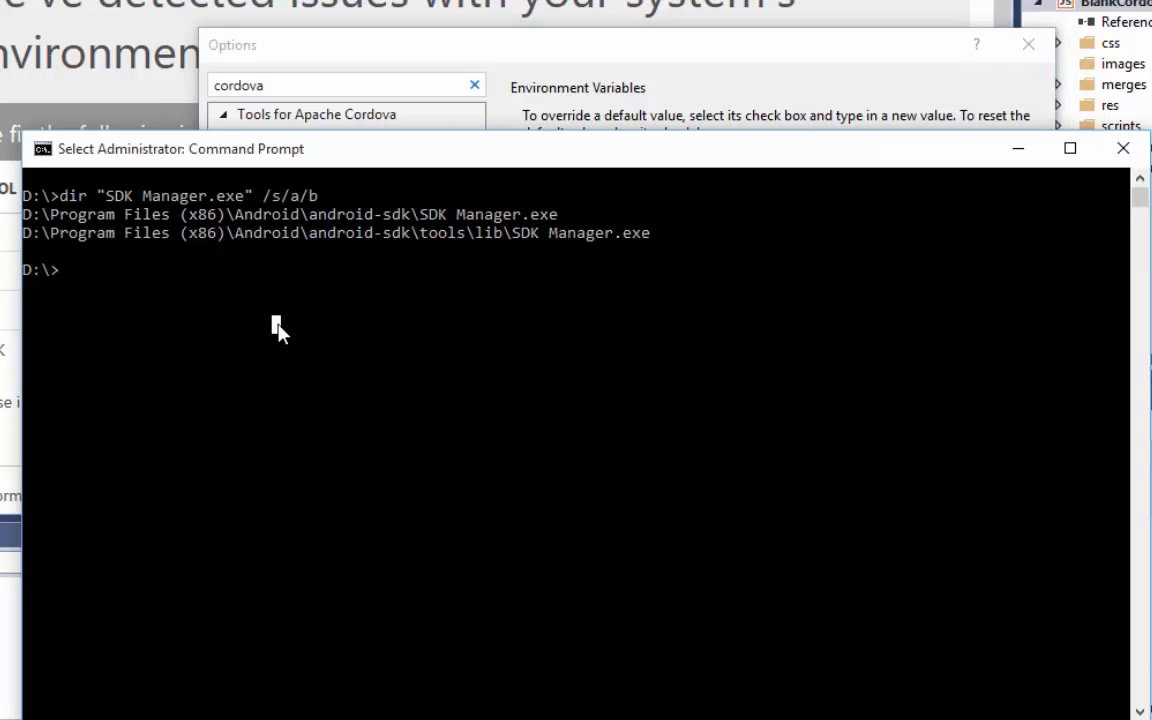
text(c)
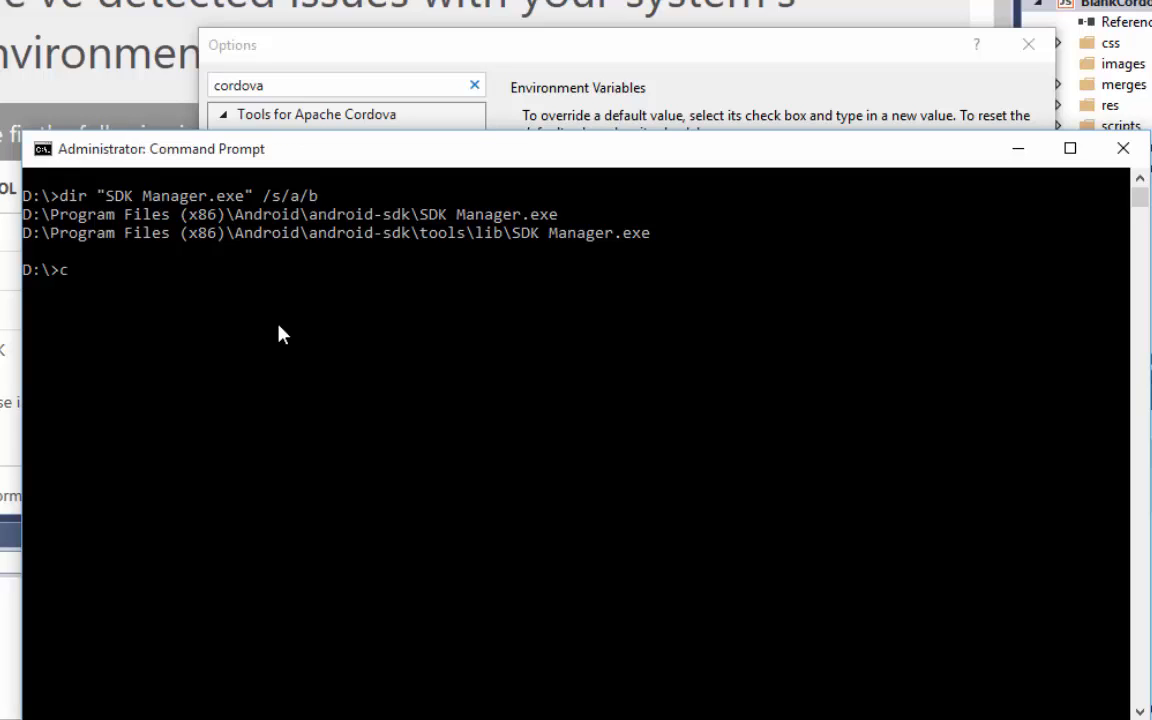
text(d)
key(Tab)
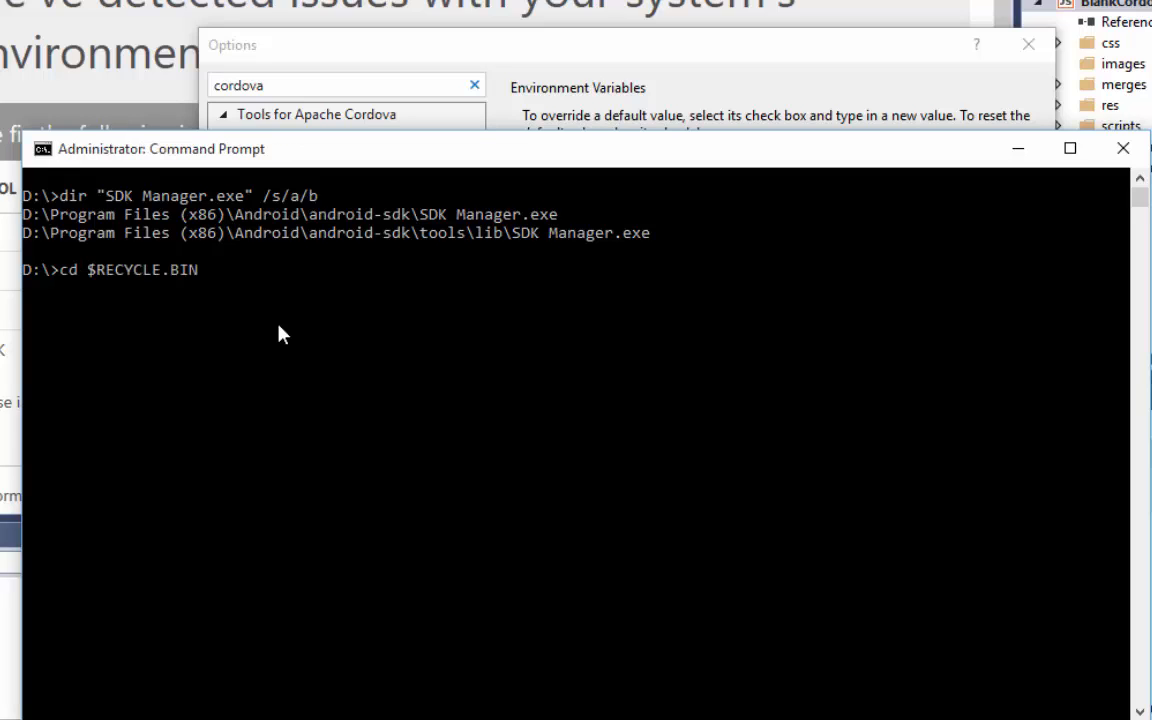
key(Tab)
key(Return)
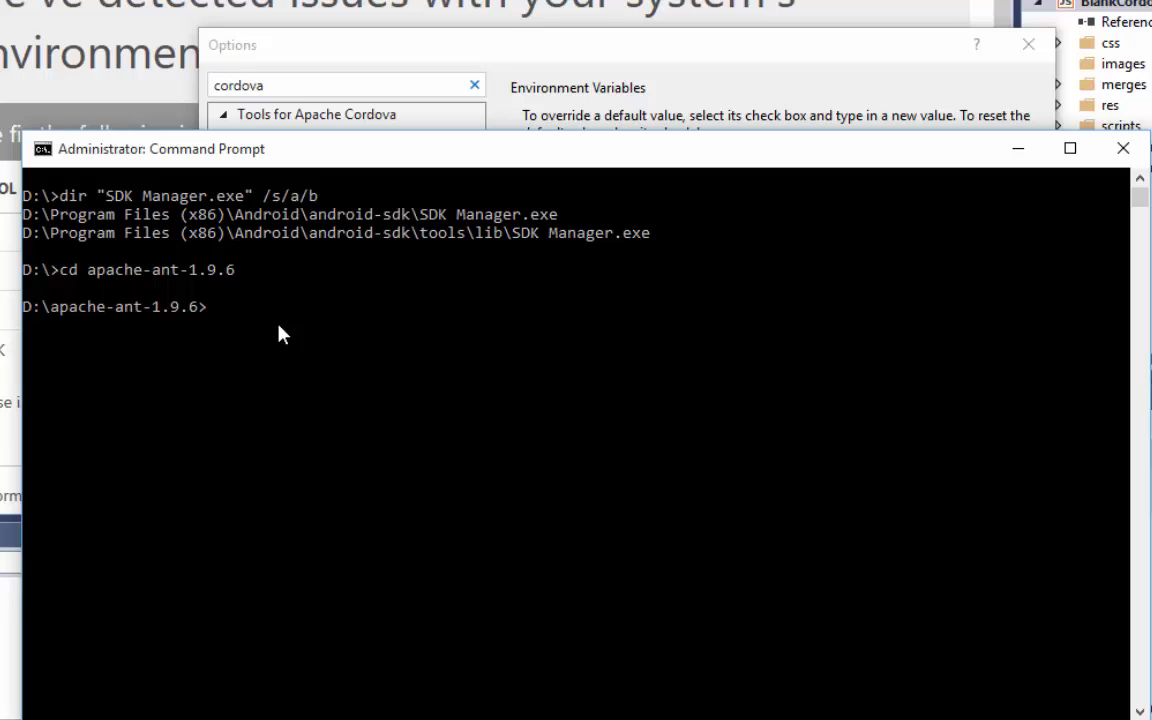
List the contents of the apache-ant-1.9.6 folder and of its bin subfolder
text(dir)
key(Return)
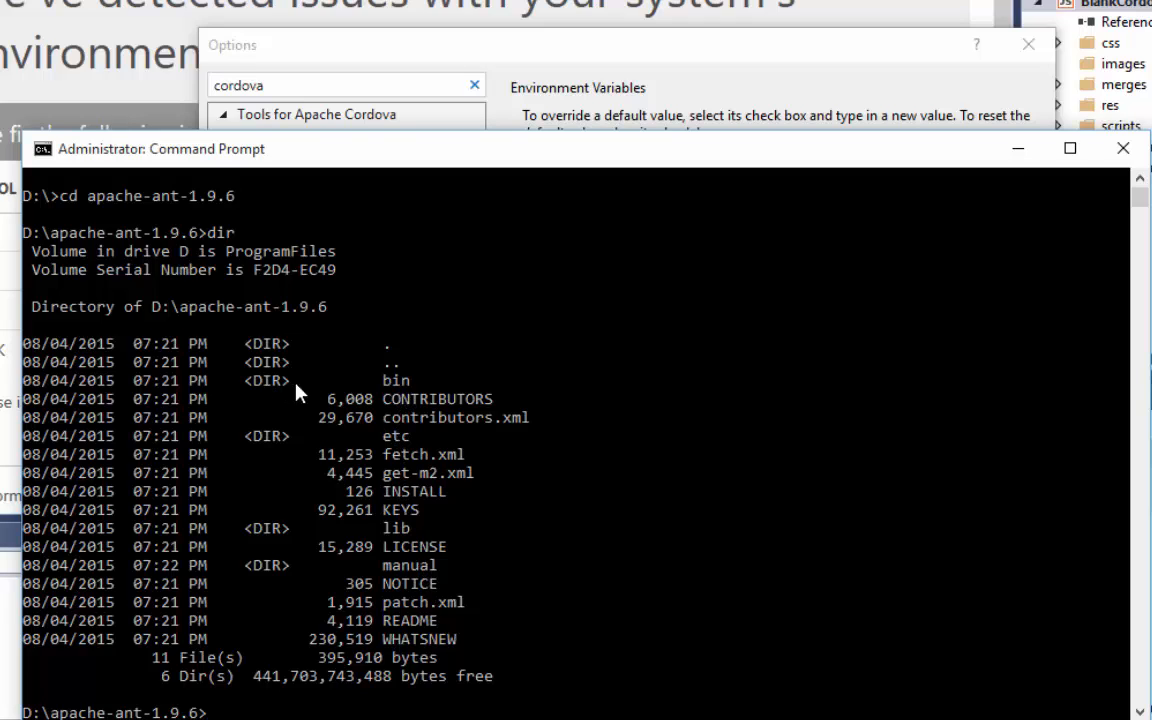
text(d bin)
key(Return)
text(dir)
key(Return)
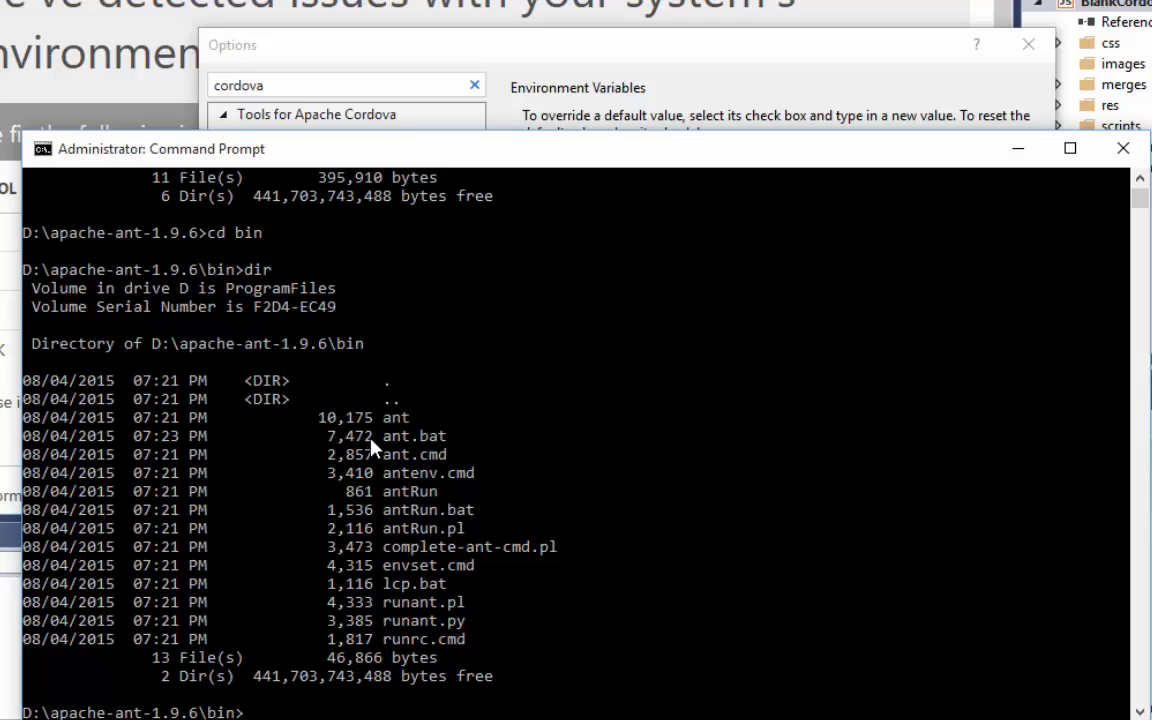
Copy the Ant folder path from the Command Prompt and set ANT_HOME to D:\apache-ant-1.9.6\
drag(23, 712, 205, 712)
right_click(198, 705)
click(530, 44)
click(710, 203)
text(D:\apache-ant-1.9.6\)
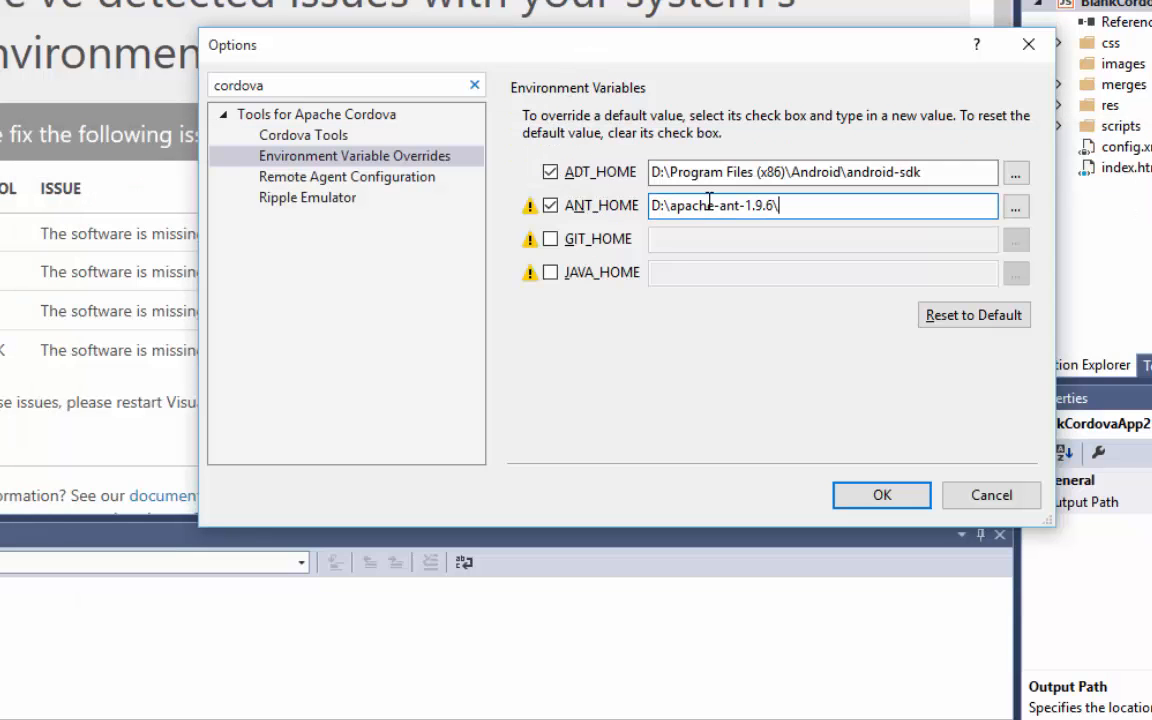
Enable the GIT_HOME override, then return the Command Prompt to the root of drive D: with a cleared screen
click(588, 245)
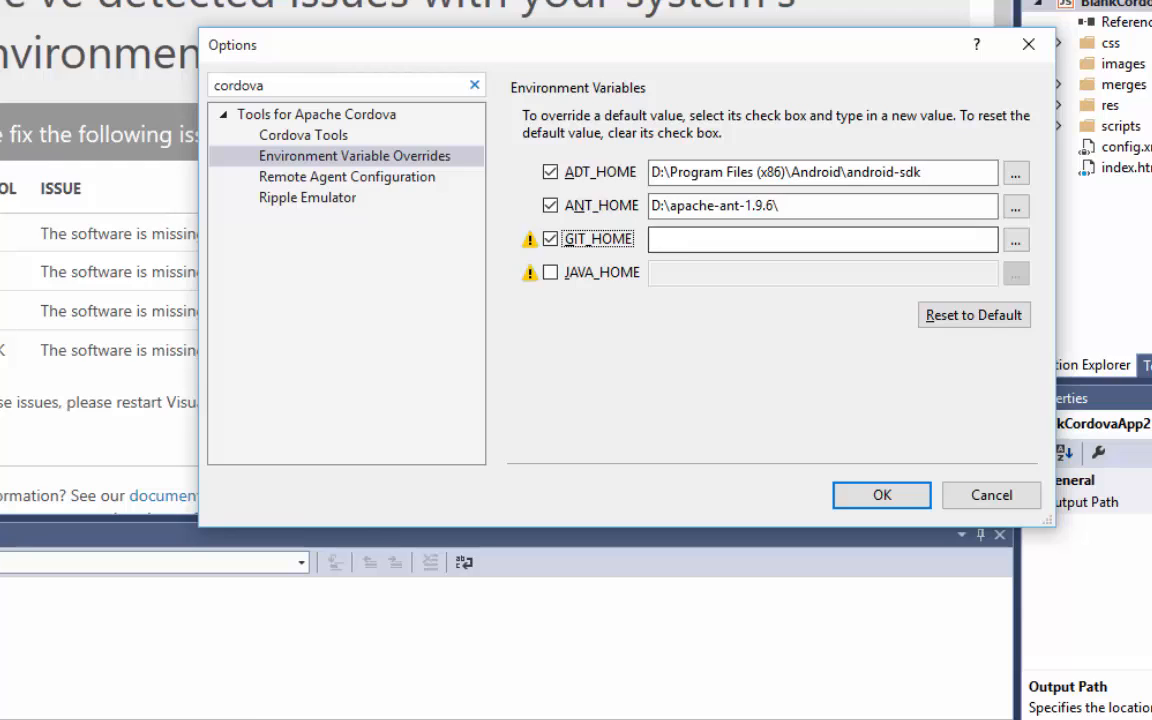
key(alt+Tab)
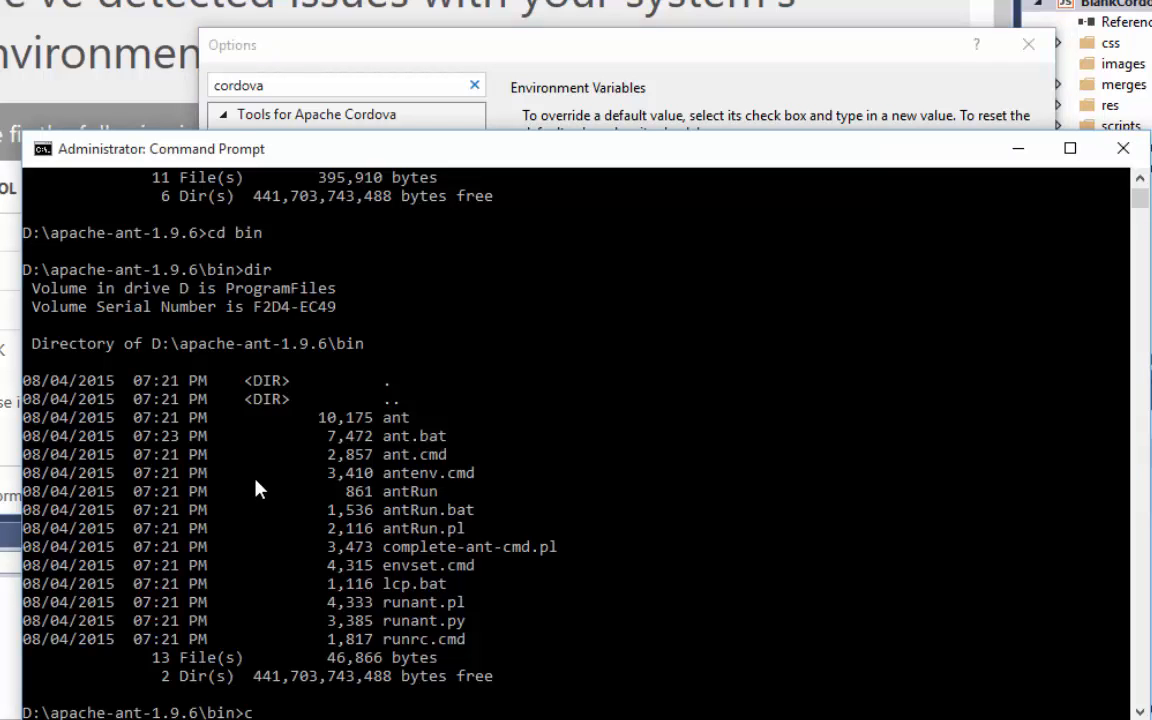
text(cls)
key(Return)
text(cd\)
key(Return)
text(cls)
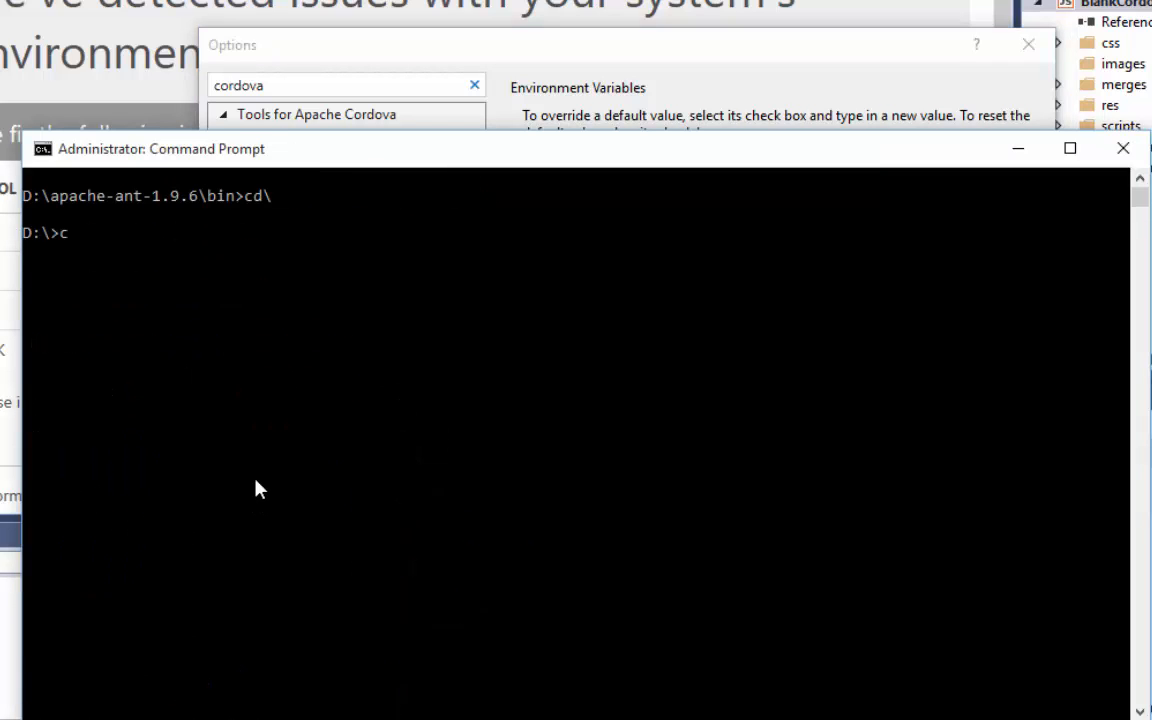
key(Return)
Try to search drive D: with dir git.exe s/a/b
text(dir git.e)
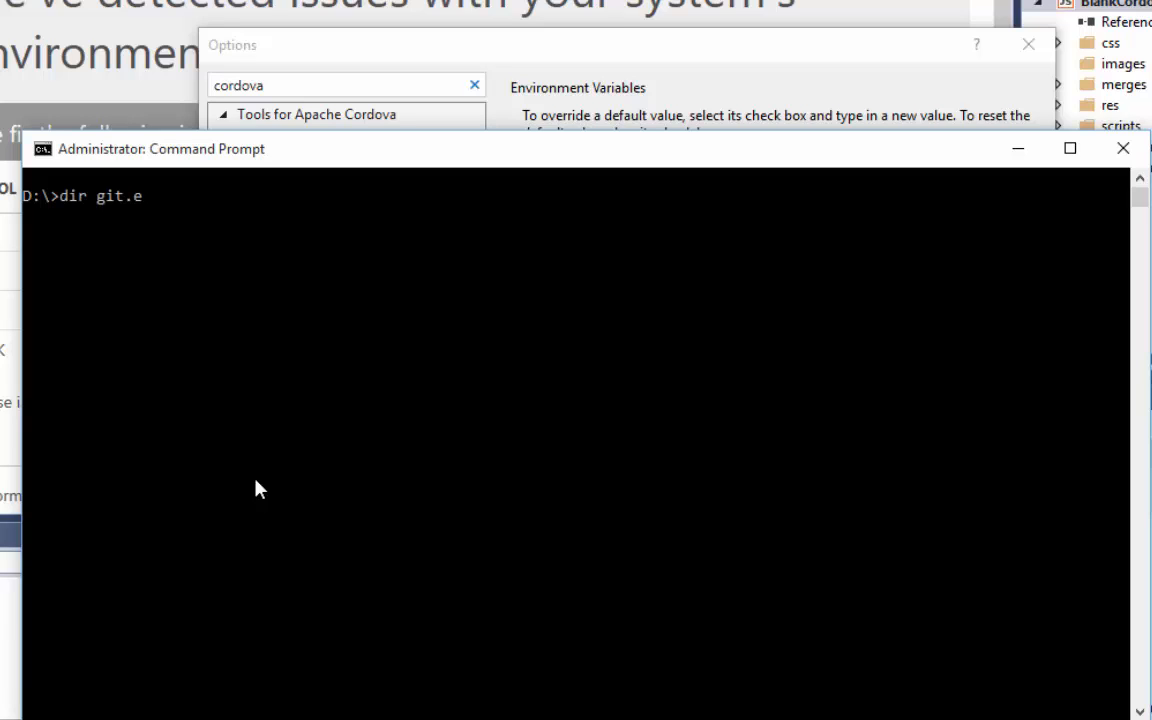
text(xe s/s/a)
key(BackSpace)
key(BackSpace)
key(BackSpace)
text(a/b)
key(Return)
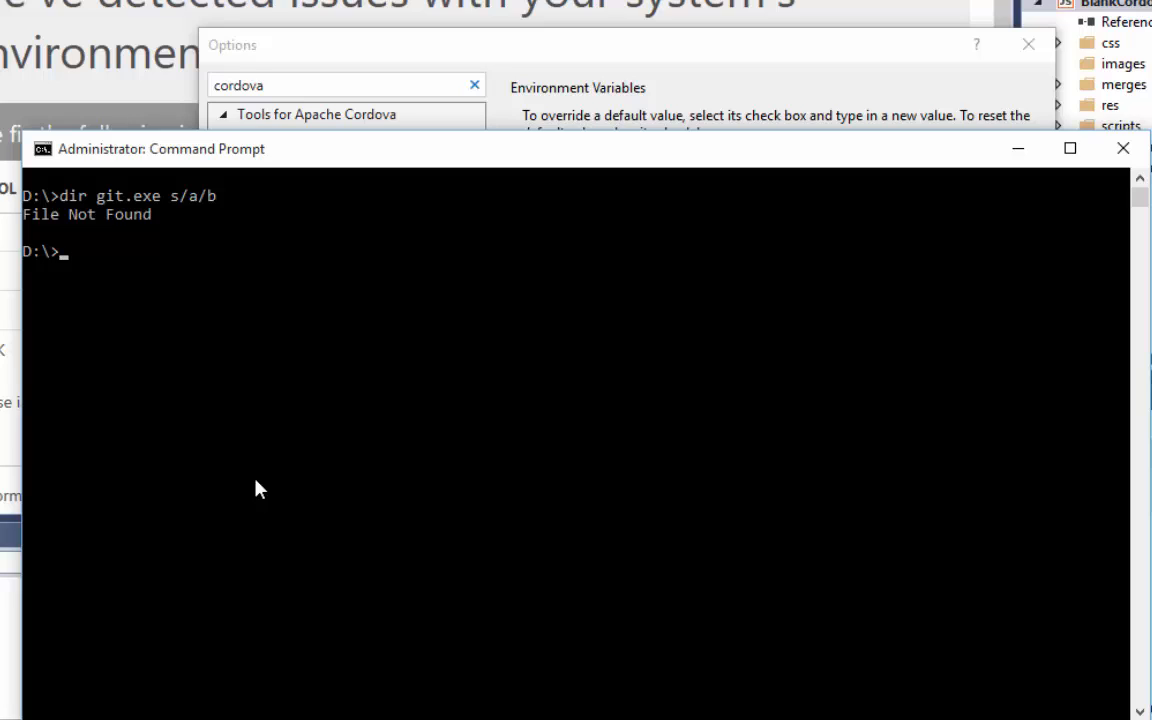
Correct the git.exe search switches to /s/a/b and rerun the command
key(Up)
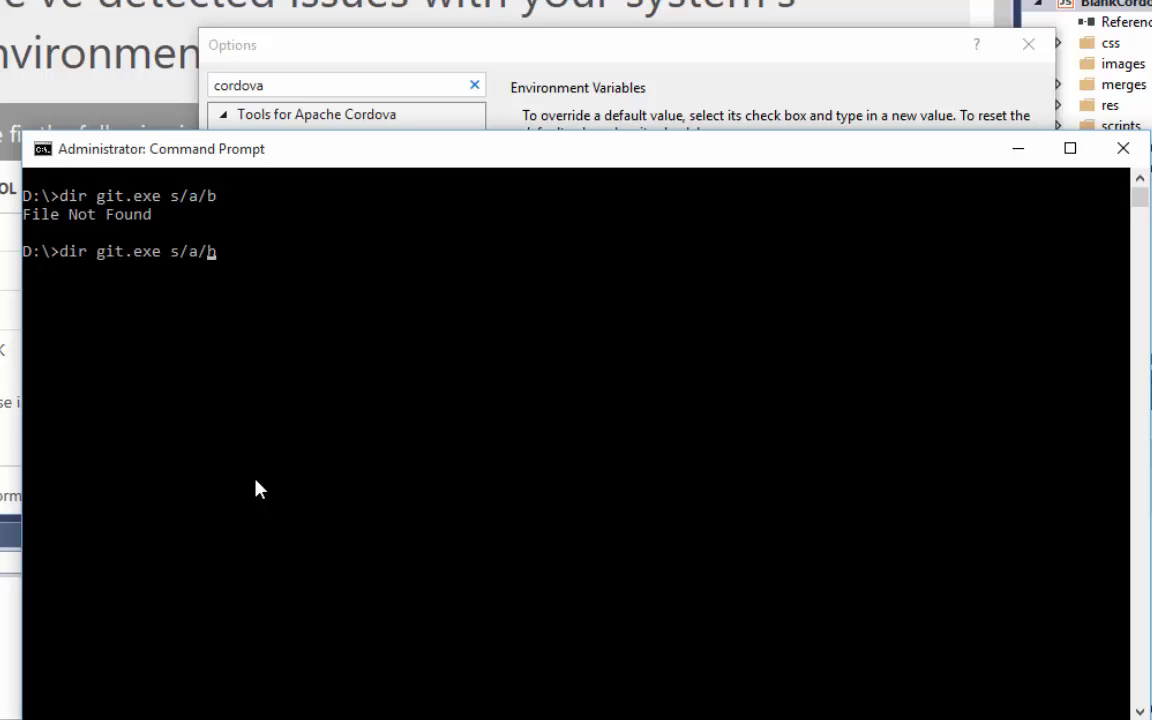
key(Left)
key(Left)
key(Left)
text(/)
key(Return)
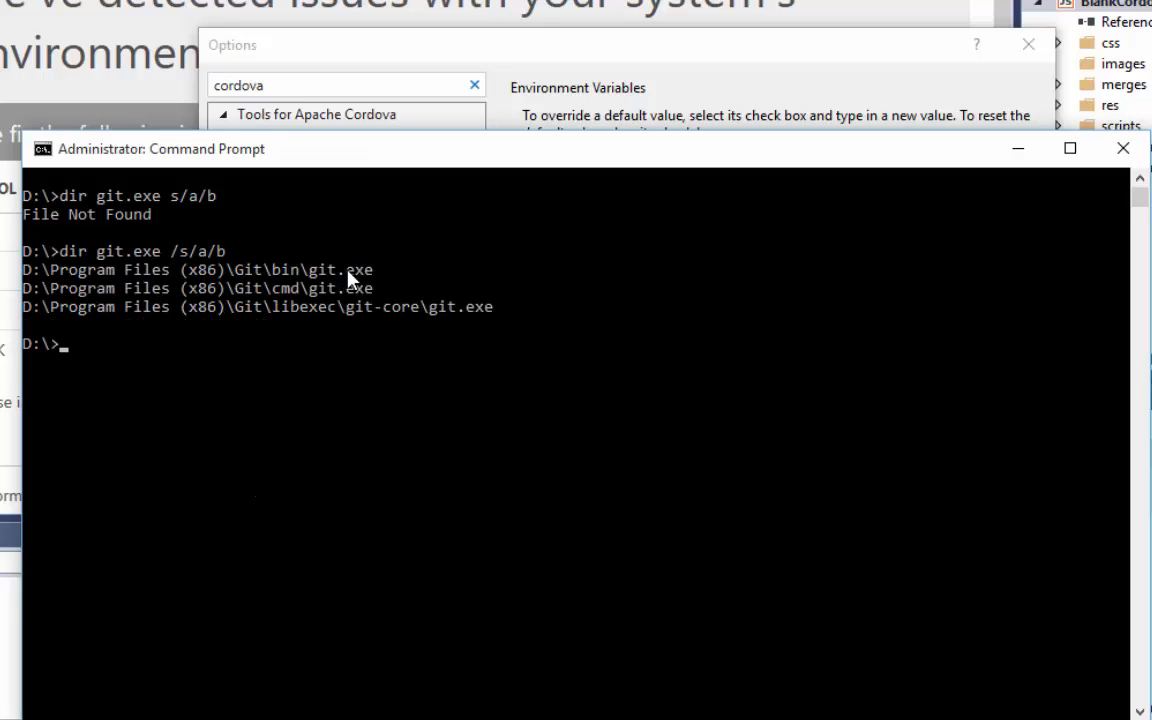
Copy the Git bin folder path from the Command Prompt and set GIT_HOME to D:\Program Files (x86)\Git\bin\
drag(26, 270, 84, 276)
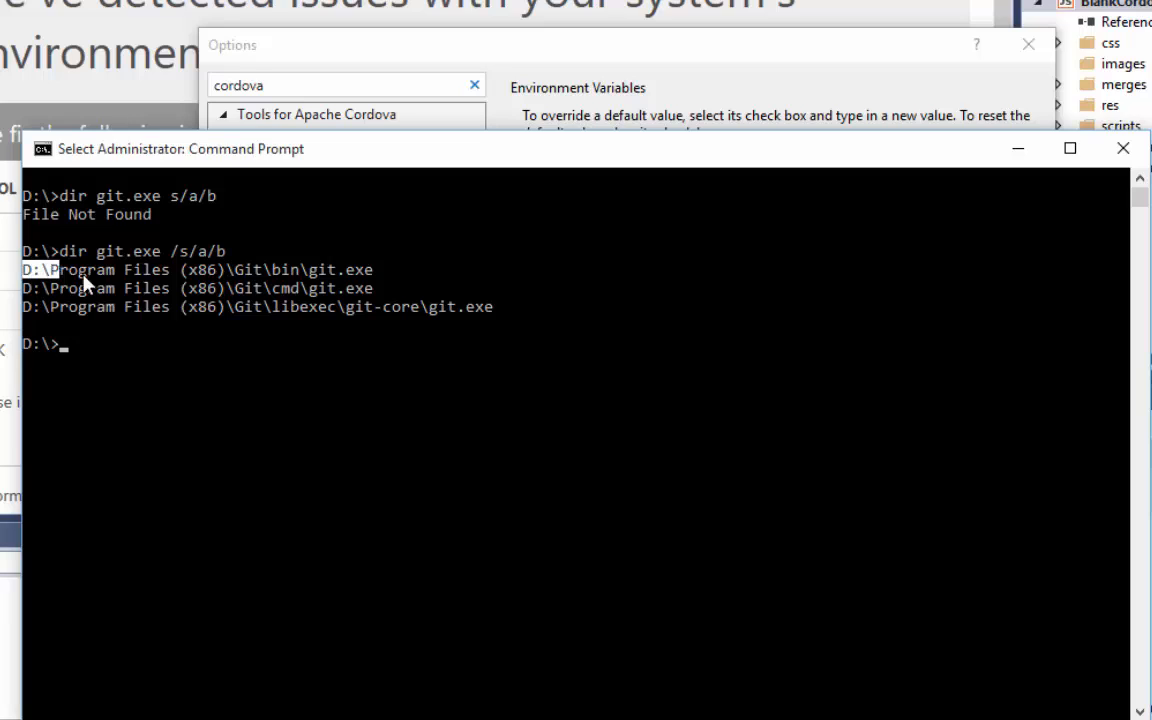
drag(174, 275, 84, 287)
right_click(50, 275)
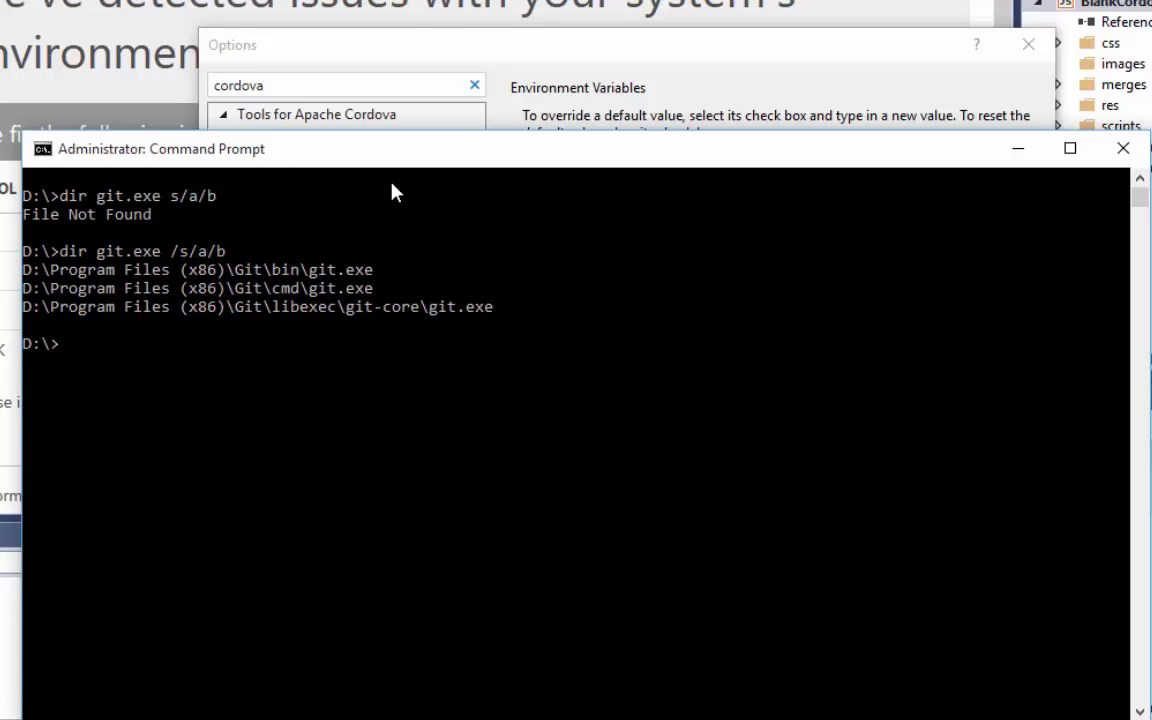
click(532, 45)
click(693, 238)
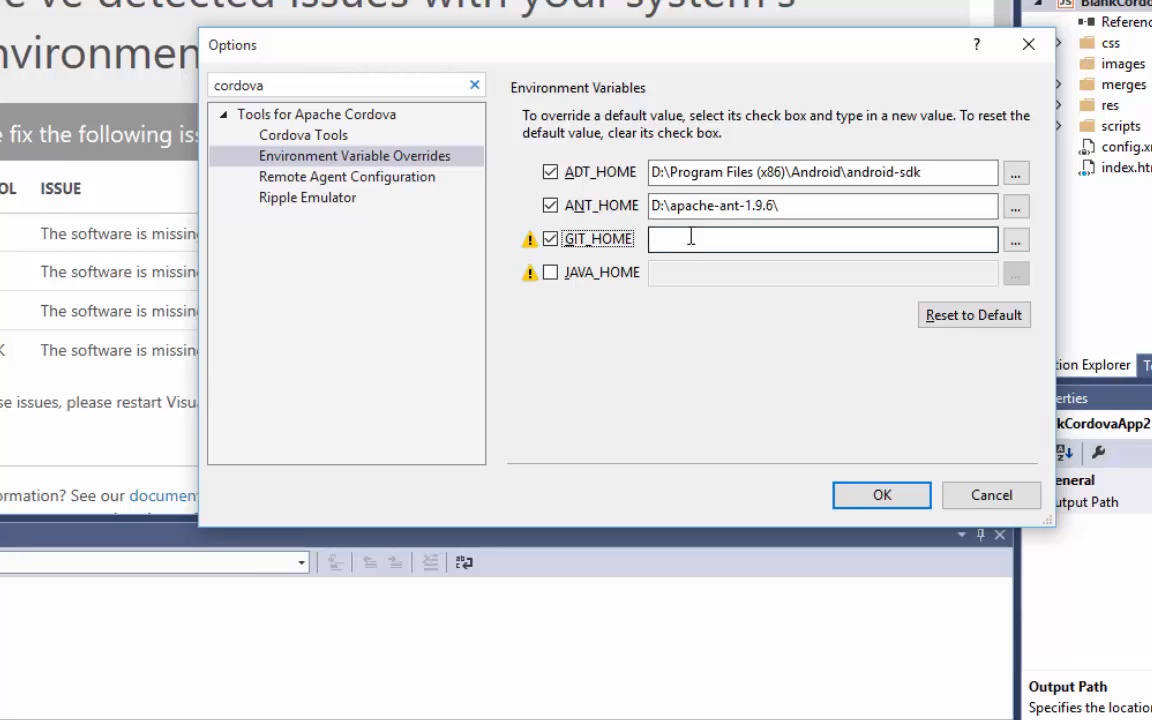
text(D:\Program Files (x86)\Git\bin\)
Enable the JAVA_HOME override, then clear the Command Prompt screen
click(595, 280)
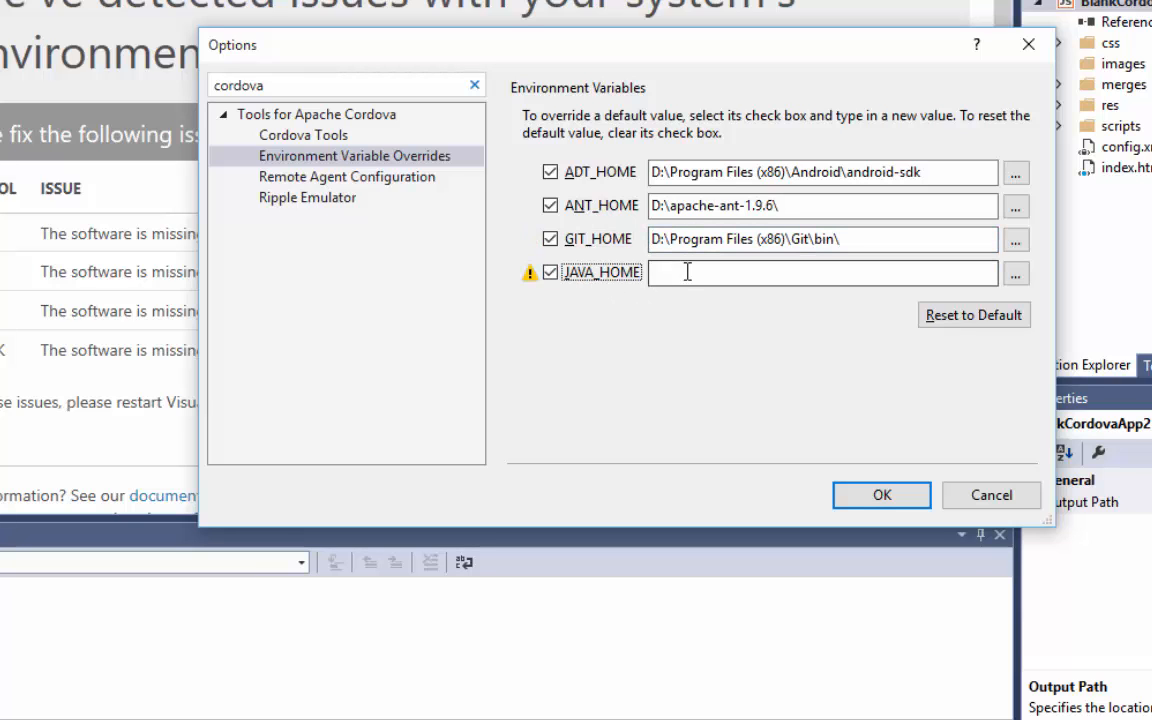
key(alt+Tab)
text(cls)
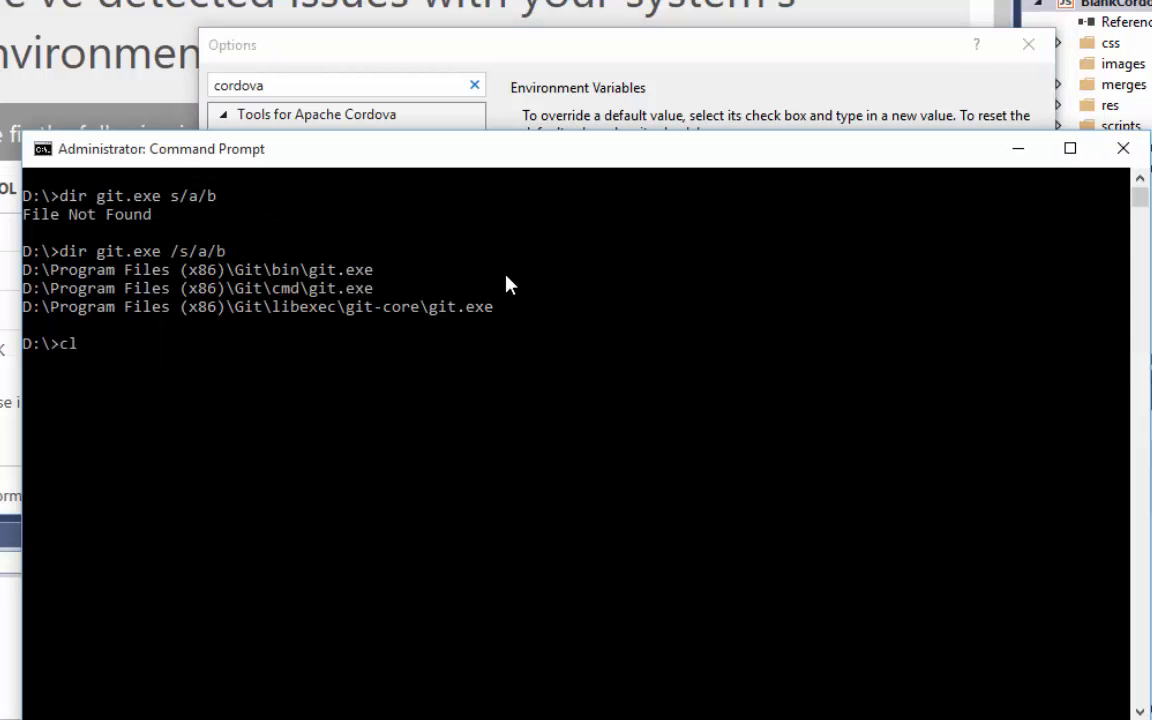
key(Return)
Query the java_home variable with set, then search drive D: for the Java compiler with dir javac.exe /s/a/b
text(set)
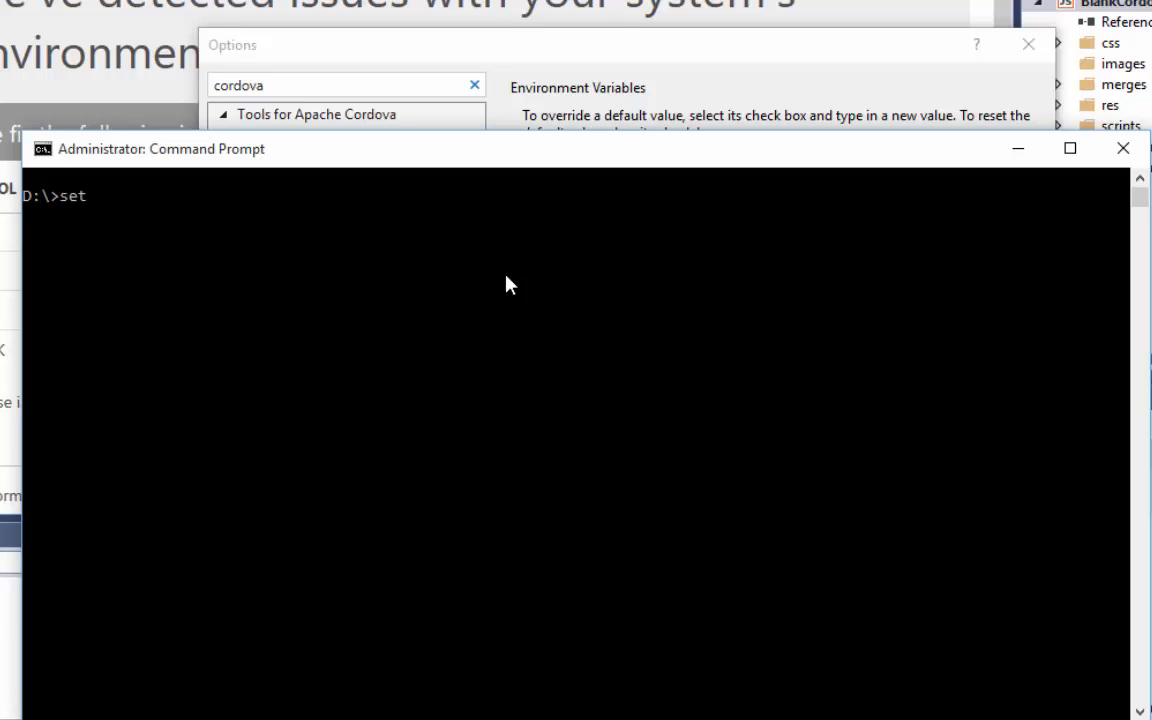
text( java_home)
key(Return)
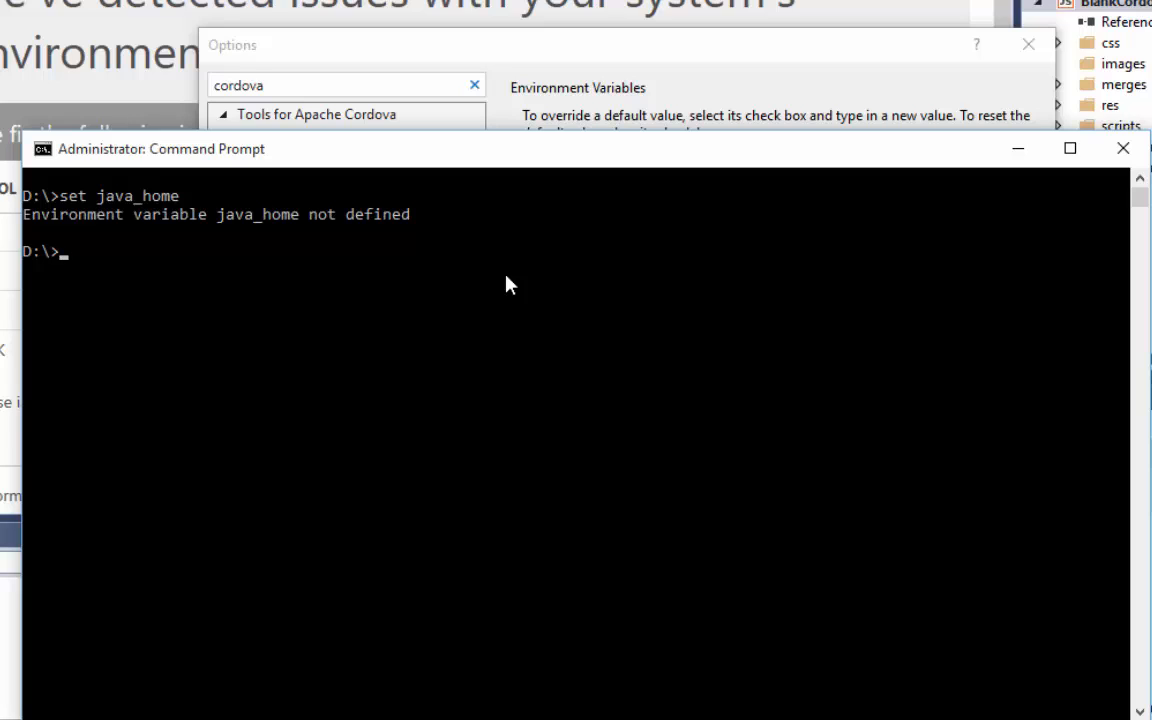
text(dir javac.exe /s/a/b)
key(Return)
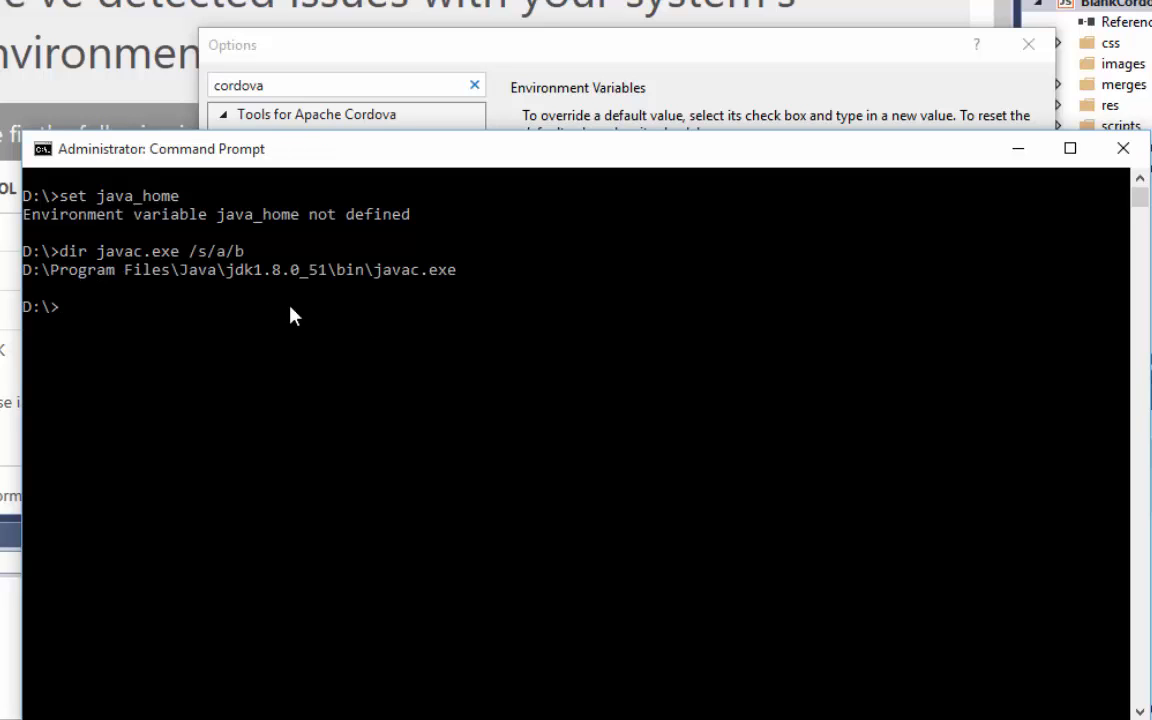
Copy the JDK folder path from the Command Prompt and set JAVA_HOME to D:\Program Files\Java\jdk1.8.0_51
right_click(193, 291)
drag(26, 270, 338, 285)
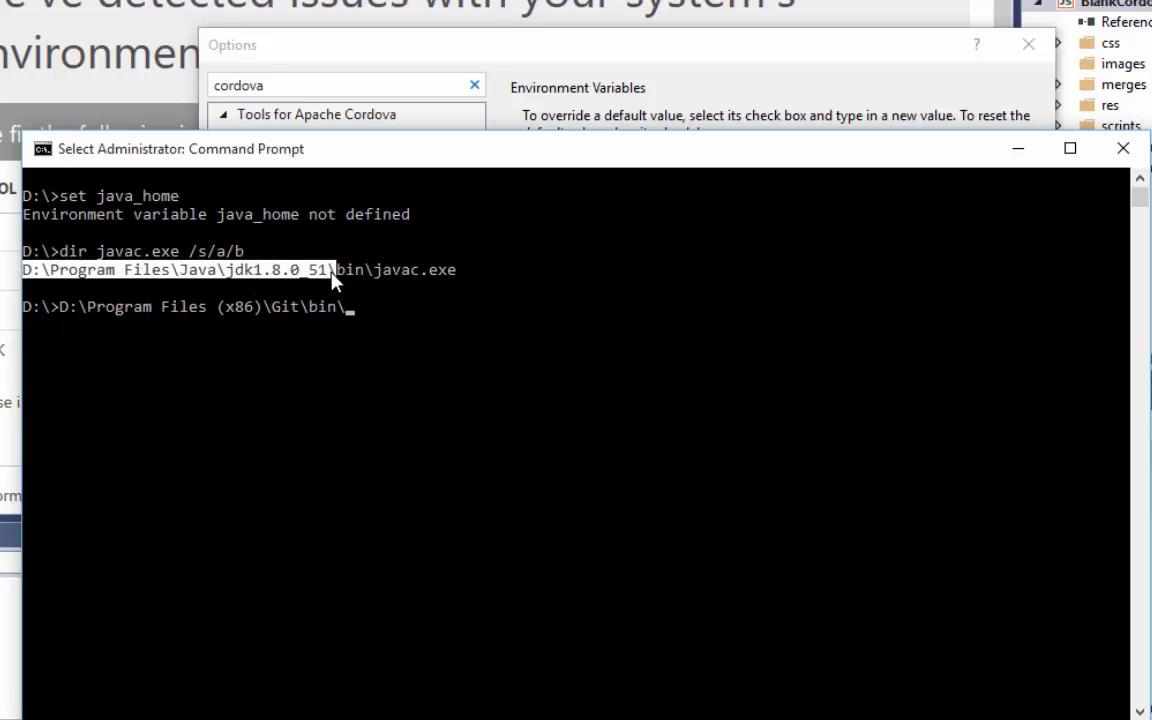
click(333, 278)
drag(33, 284, 316, 283)
key(Return)
click(597, 50)
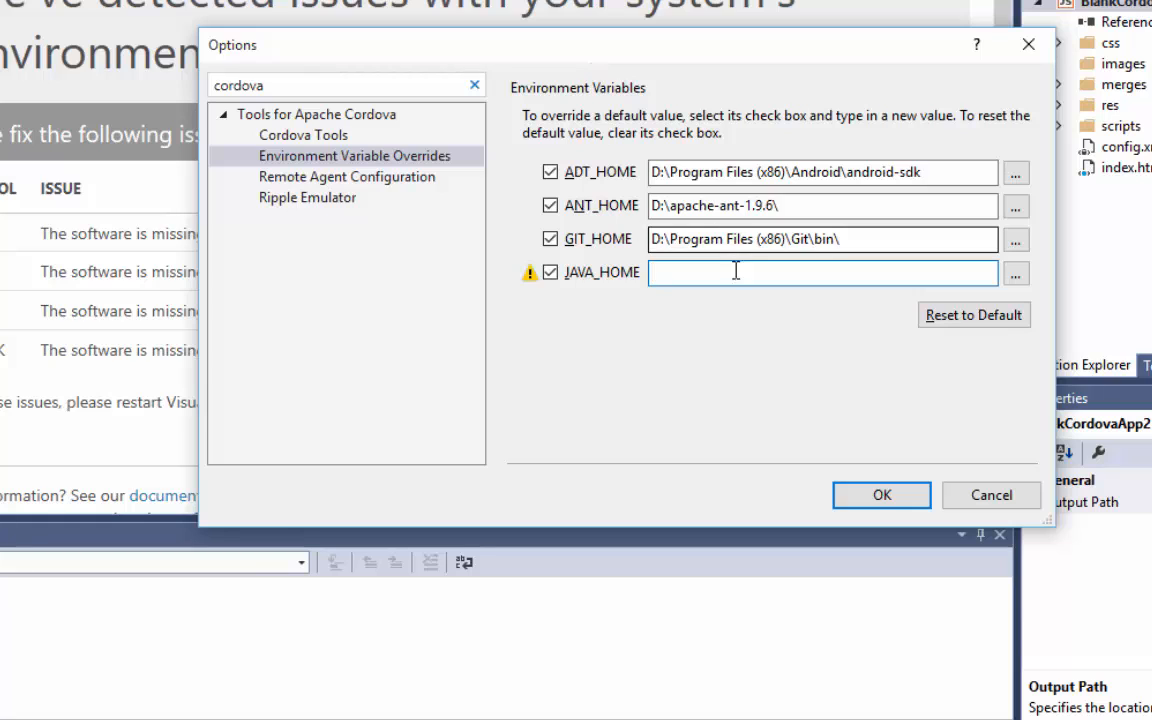
text(D:\Program Files\Java\jdk1.8.0_51)
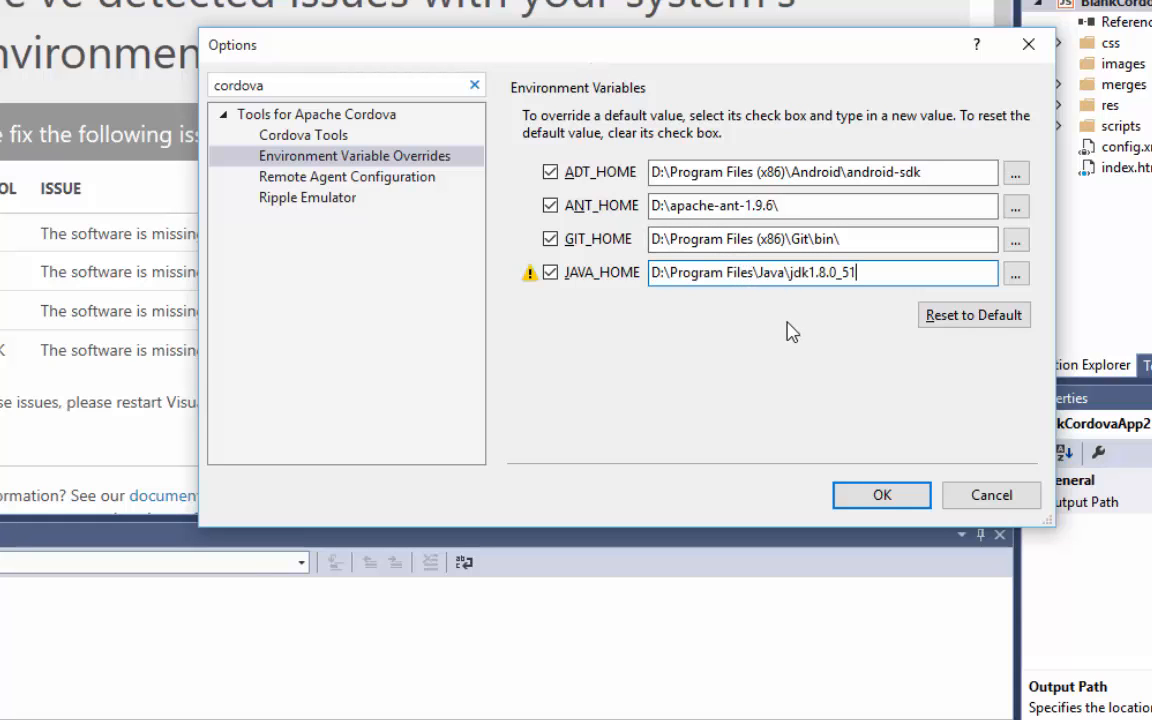
Check the GIT_HOME, ANT_HOME and ADT_HOME overrides and apply the environment variable settings
click(748, 241)
click(747, 207)
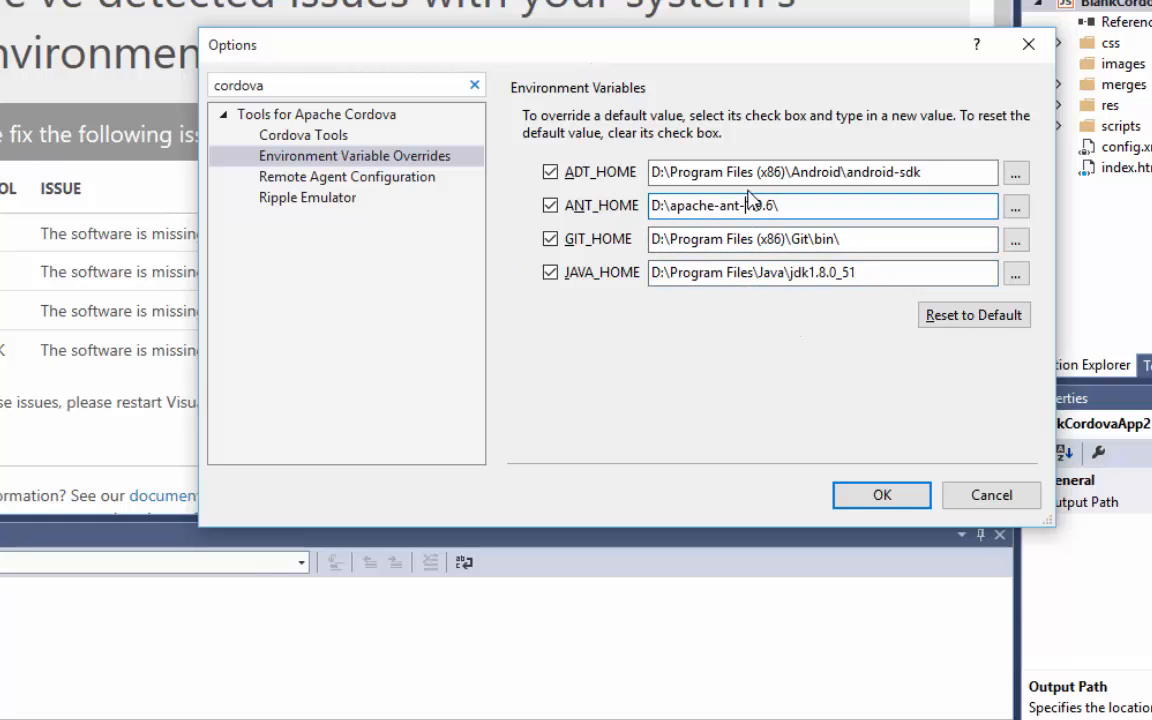
click(752, 172)
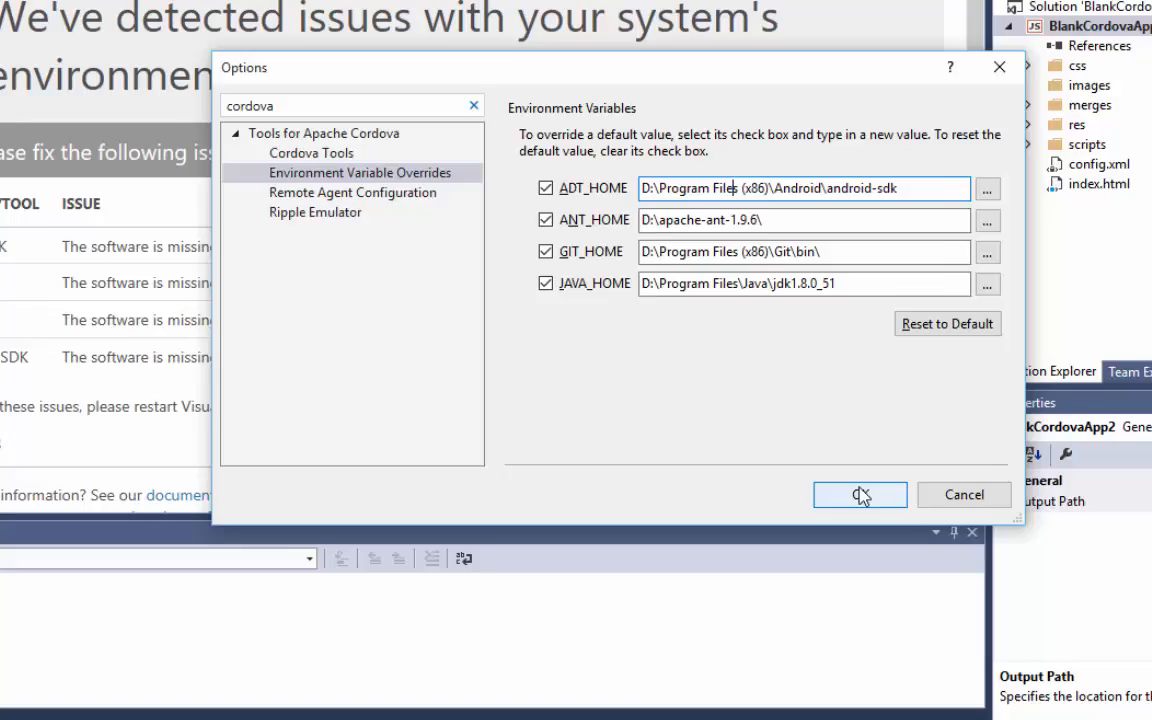
click(861, 496)
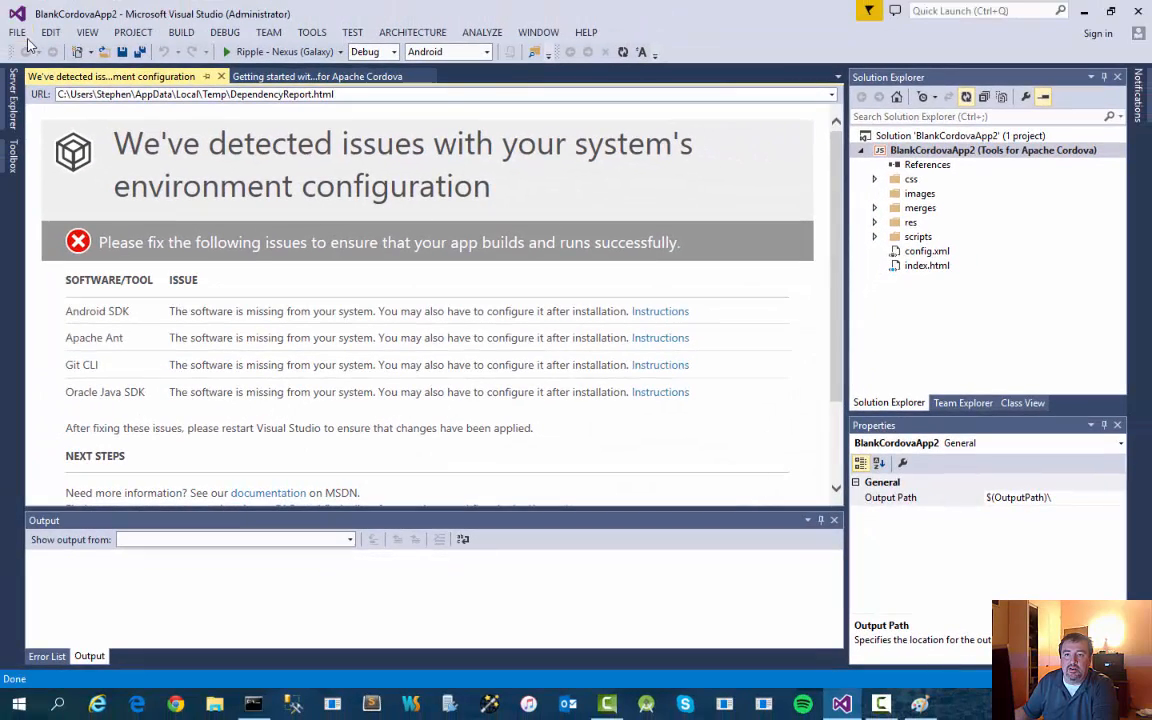
Restart Visual Studio, then create a Blank App (Apache Cordova) JavaScript project named BlankCordovaApp3
click(18, 32)
click(58, 146)
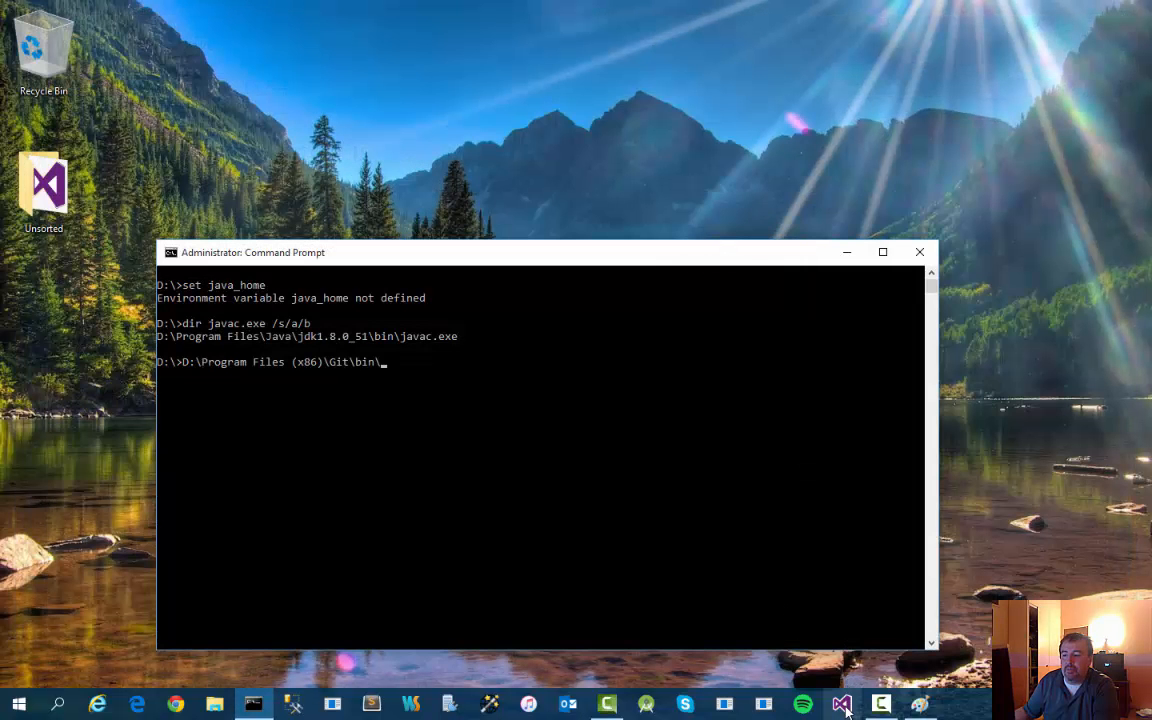
click(843, 705)
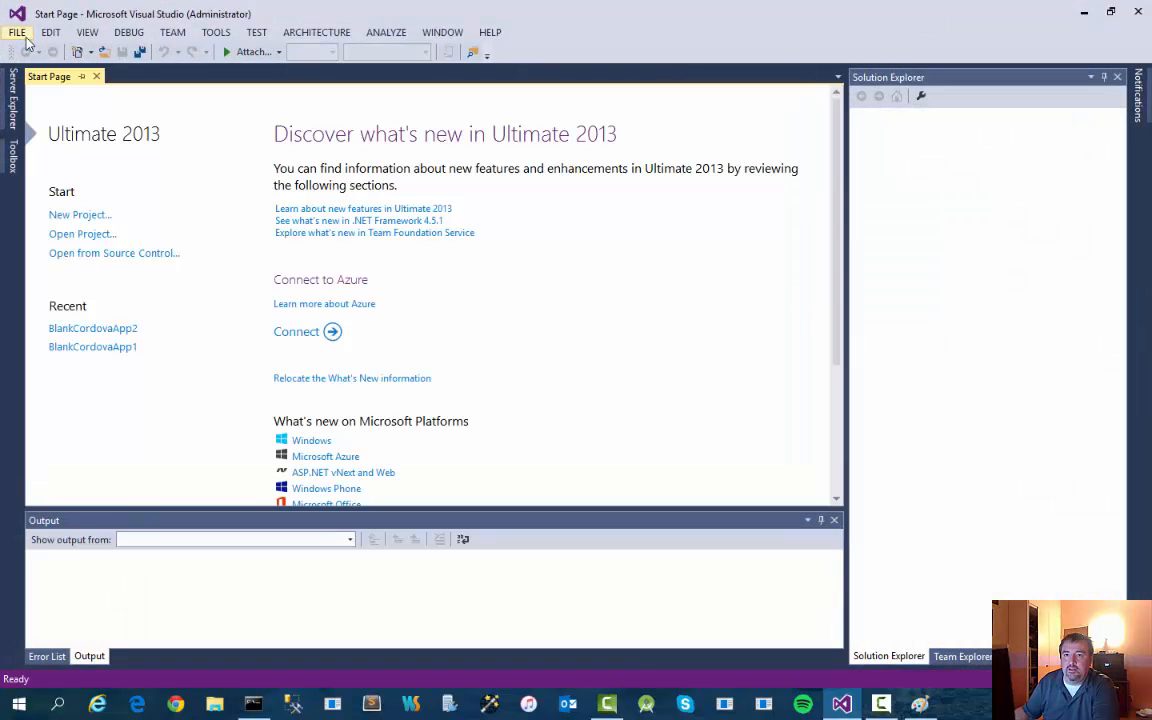
click(58, 215)
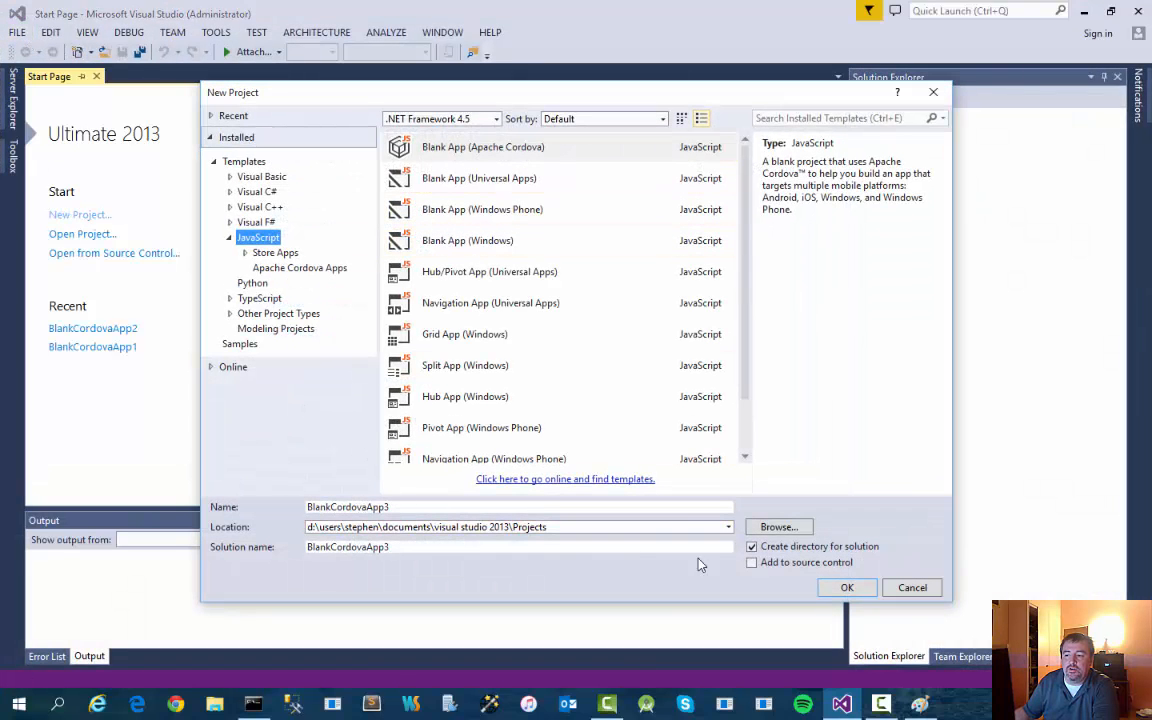
key(Return)
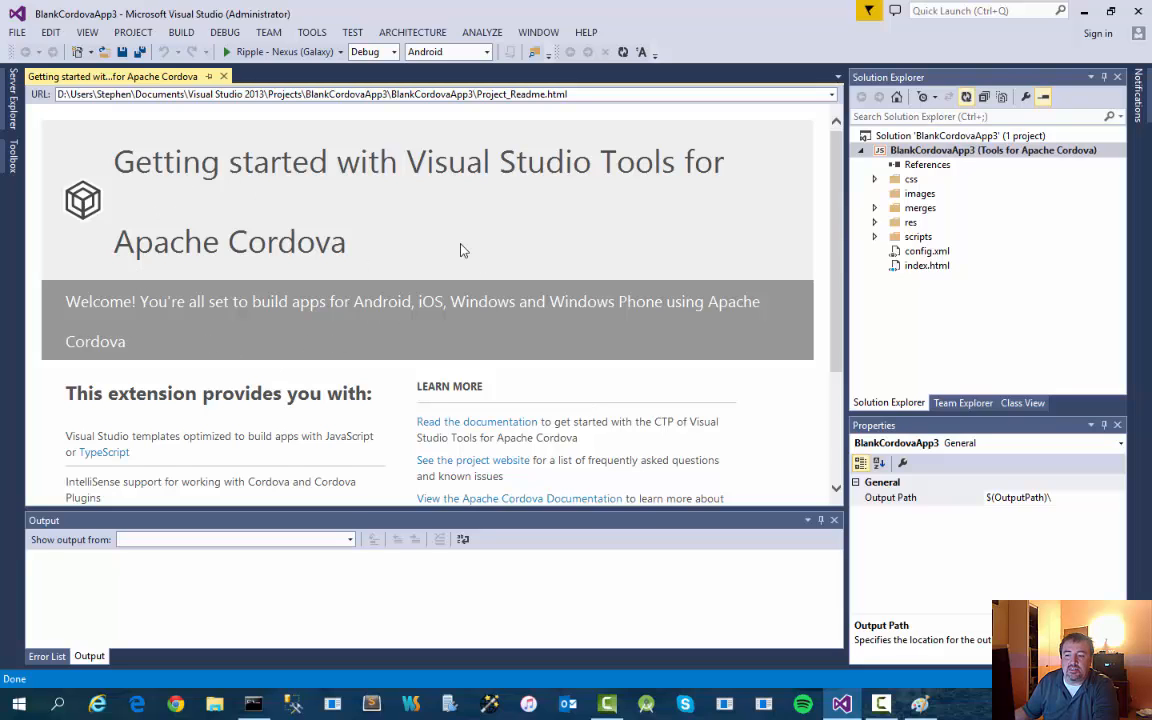
Rebuild the BlankCordovaApp3 solution and enlarge the build output to check the Rebuild All result line
right_click(910, 137)
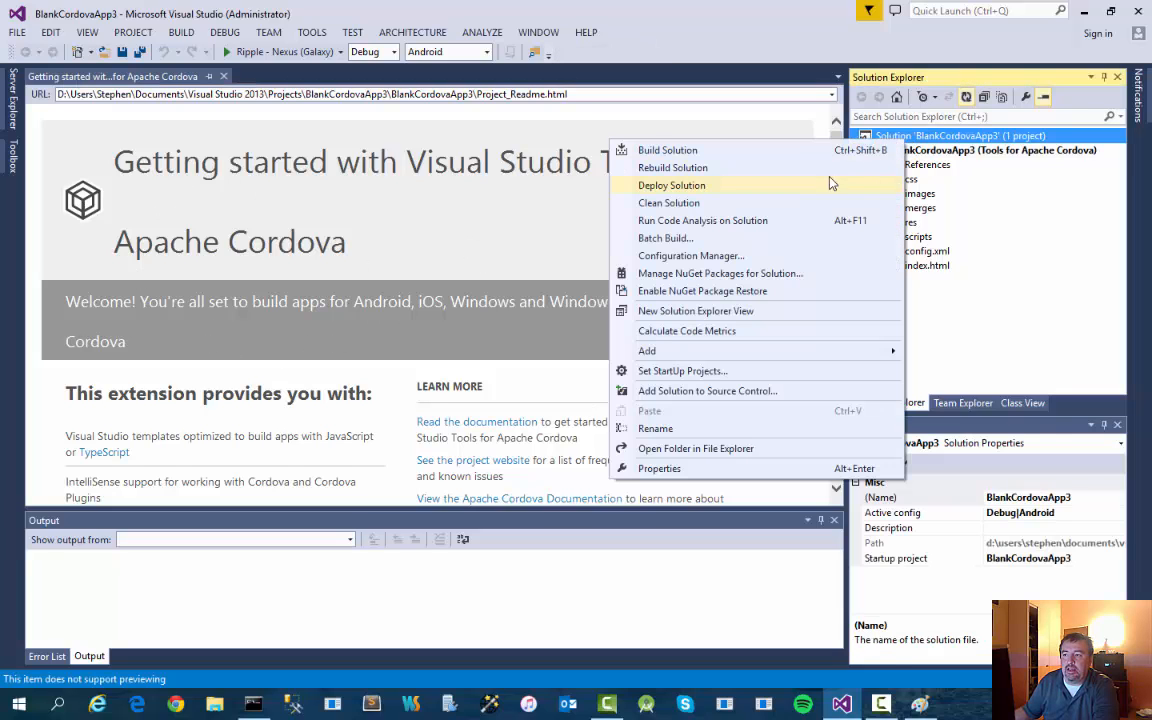
click(672, 168)
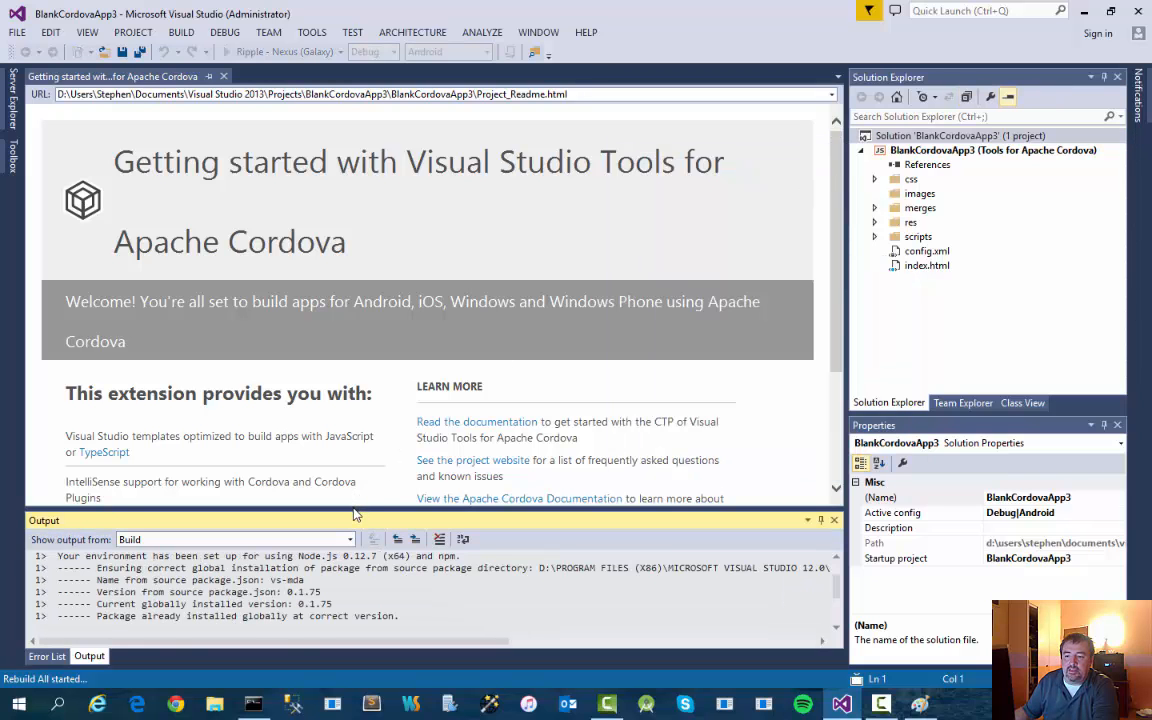
drag(355, 515, 350, 414)
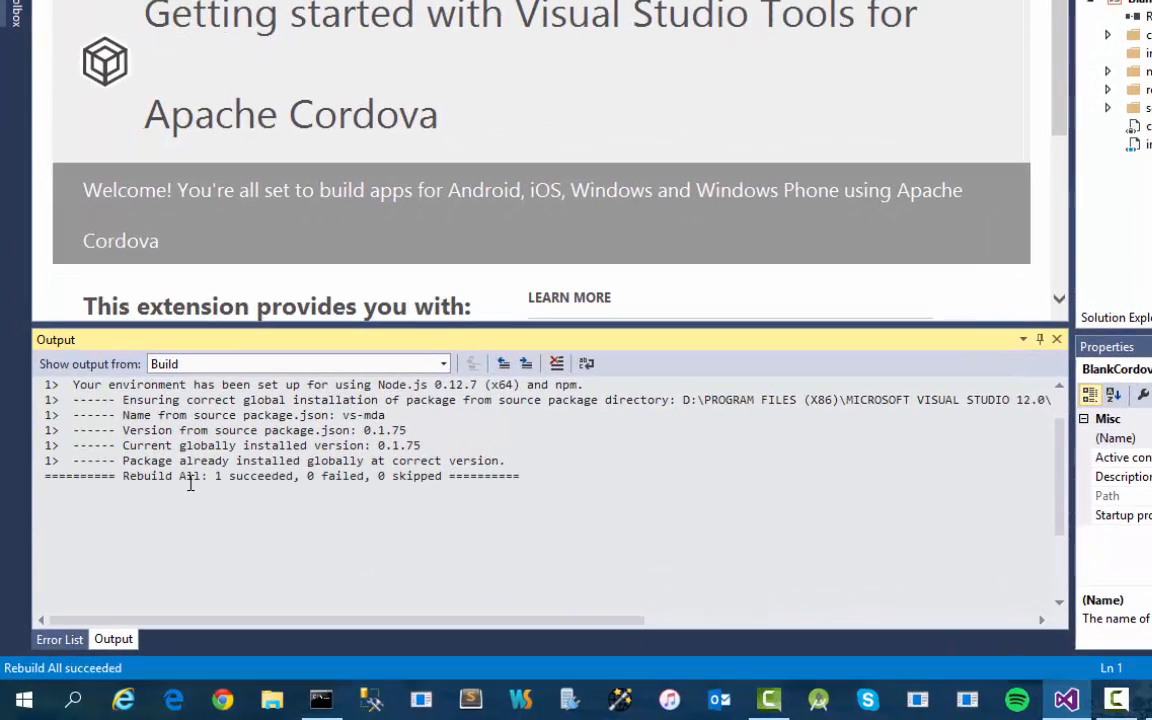
drag(125, 476, 303, 476)
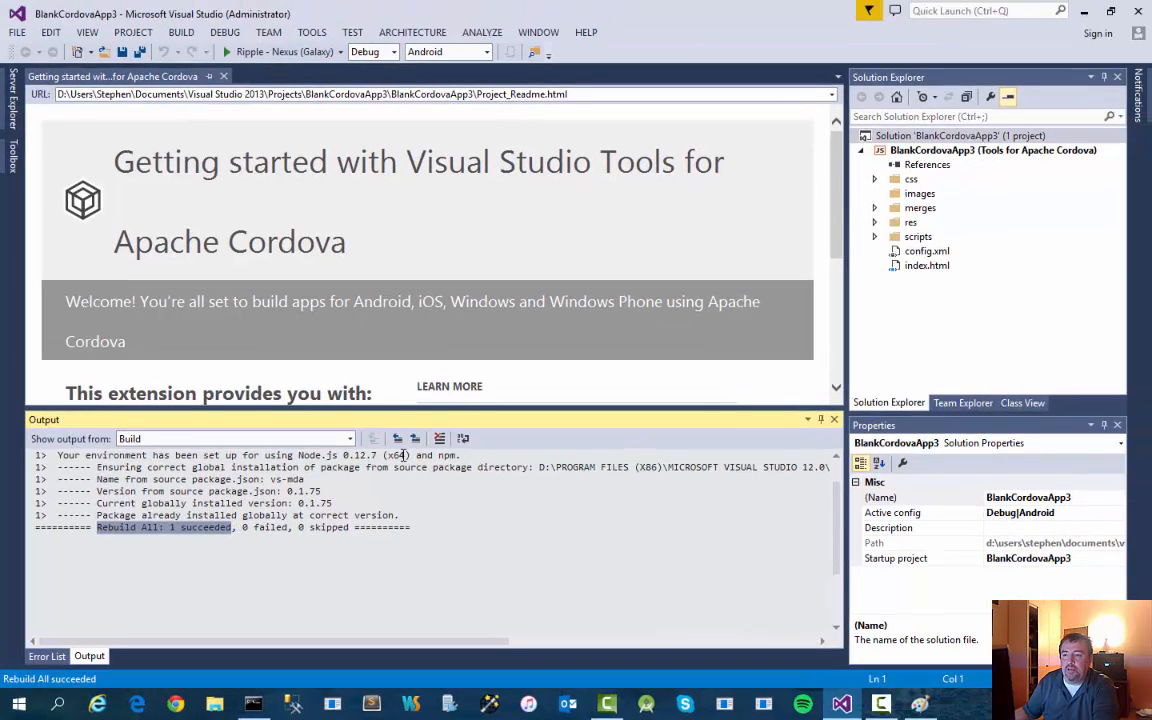